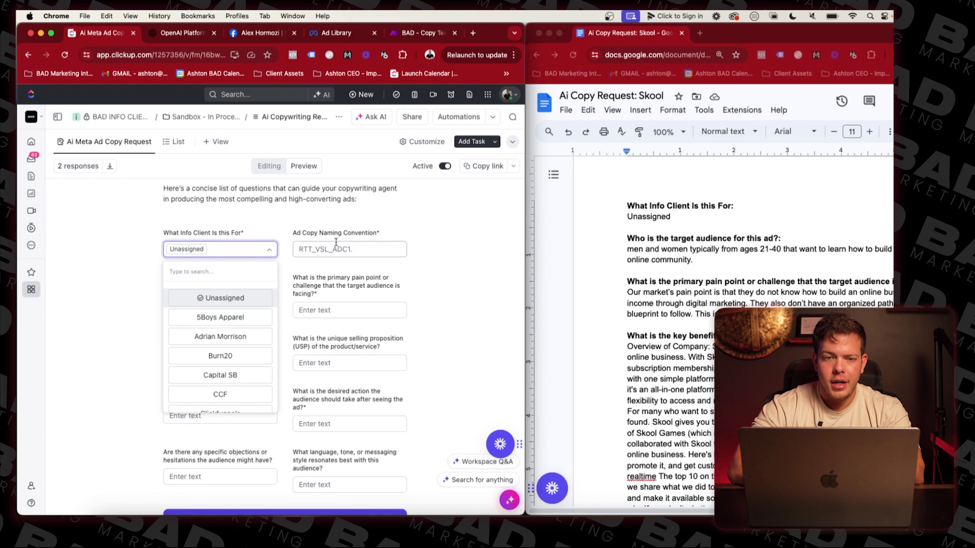
- Enter Skool_ADC1.0_AiTest as the ad copy naming convention and copy the target audience answer from the Skool request document into the form
{"action": "left_click", "coordinate": [328, 250]}
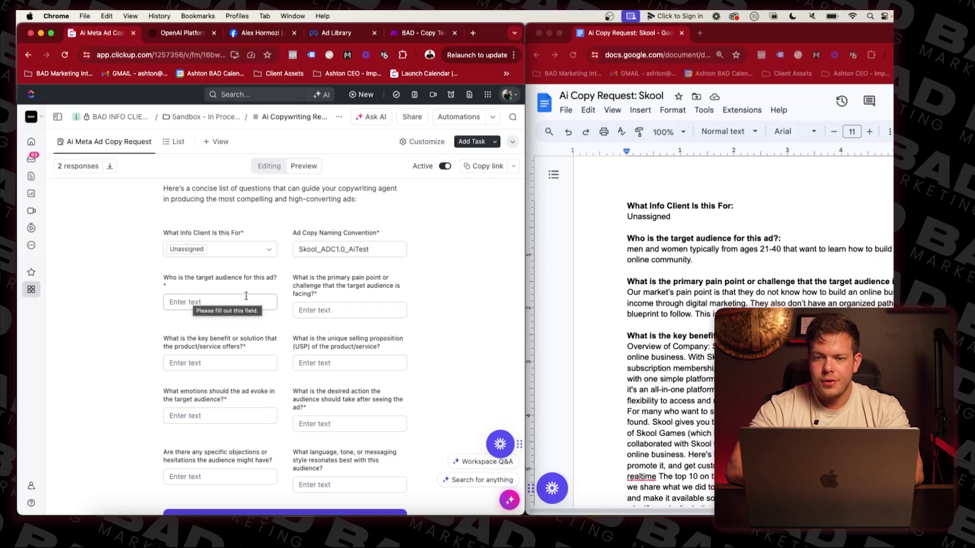
{"action": "left_click", "coordinate": [662, 255]}
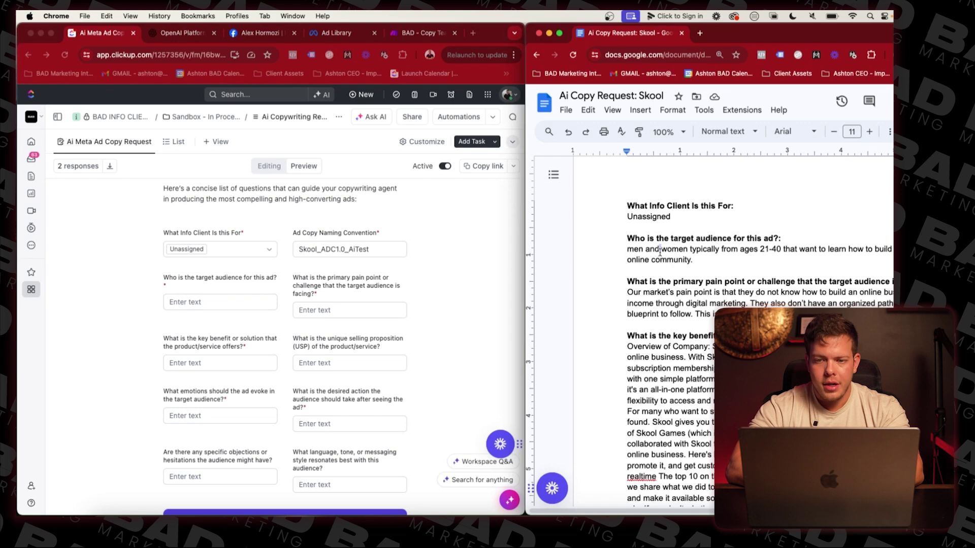
{"action": "triple_click", "coordinate": [660, 252]}
{"action": "left_click", "coordinate": [258, 307]}
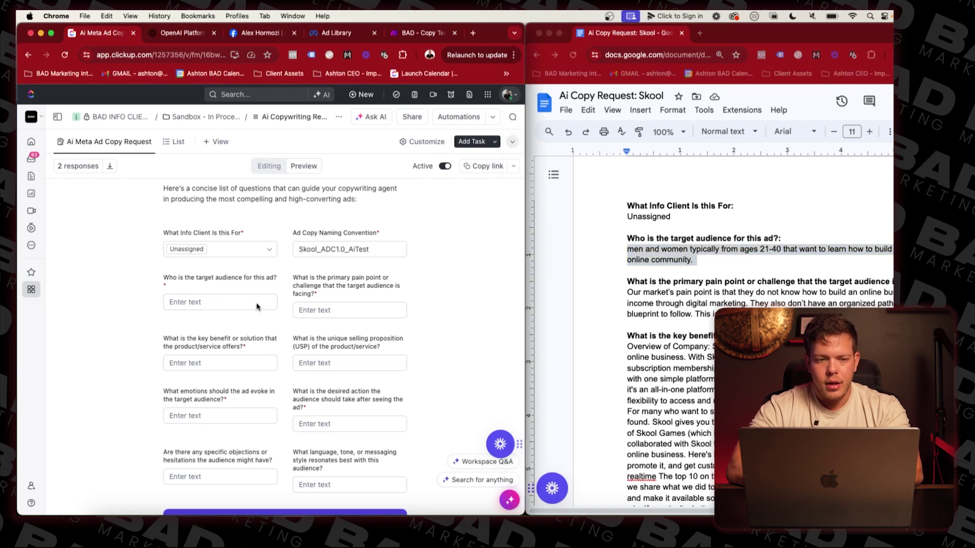
{"action": "key", "text": "ctrl+v"}
- Copy the primary pain point answer from the Skool request document into the matching form field
{"action": "left_click", "coordinate": [318, 299]}
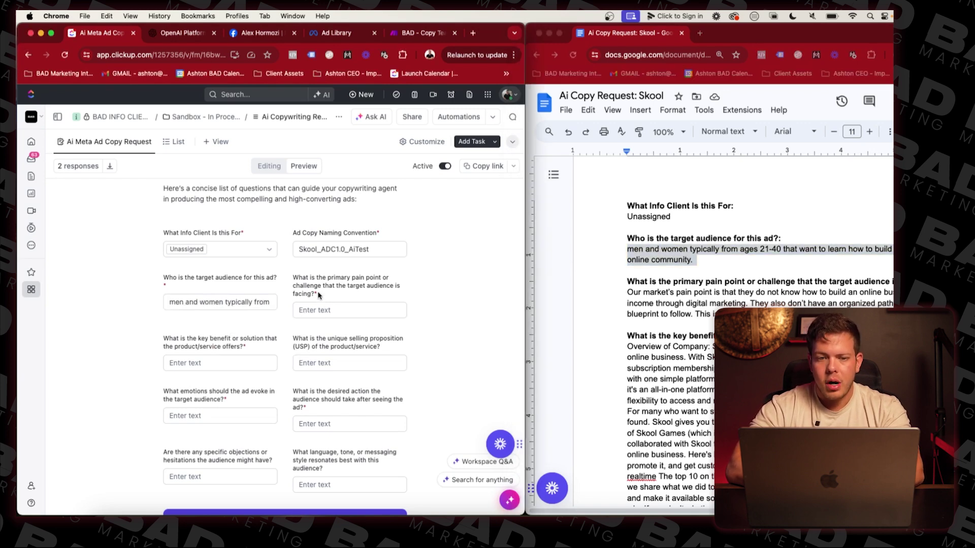
{"action": "scroll", "coordinate": [395, 309], "scroll_direction": "down", "scroll_amount": 2}
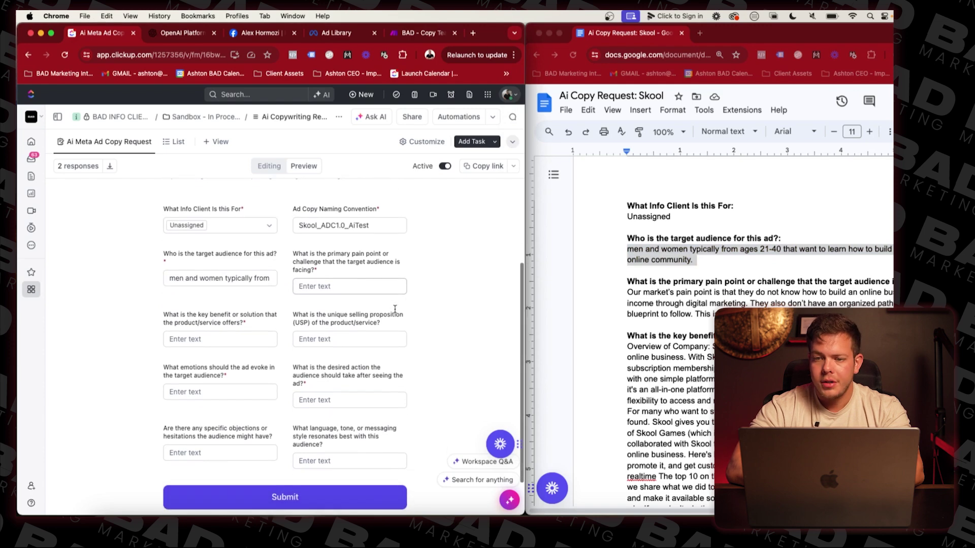
{"action": "left_click", "coordinate": [705, 309]}
{"action": "triple_click", "coordinate": [705, 305]}
{"action": "key", "text": "super+c"}
{"action": "left_click", "coordinate": [346, 287]}
{"action": "key", "text": "super+v"}
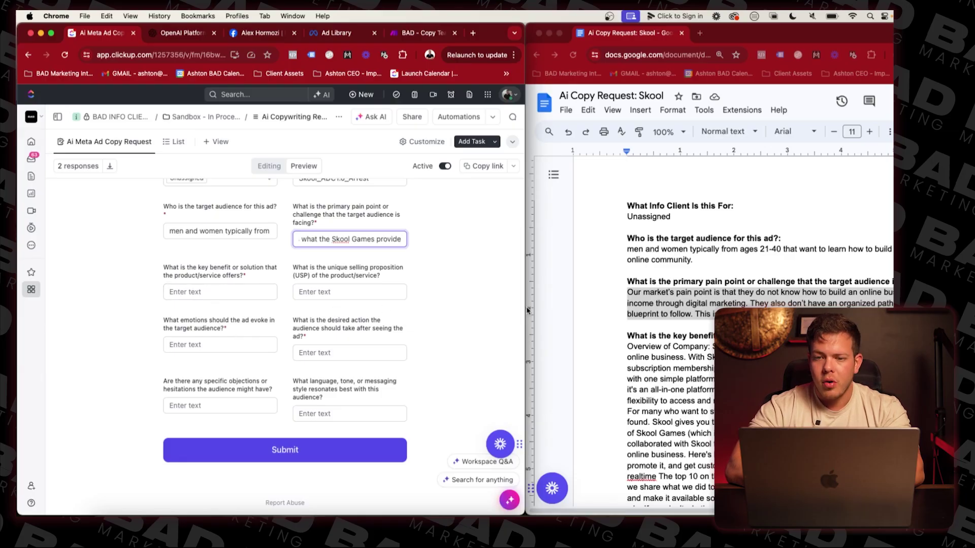
- Copy the whole company overview from the request document into the form's key benefit or solution field
{"action": "left_click", "coordinate": [706, 351]}
{"action": "scroll", "coordinate": [685, 365], "scroll_direction": "down", "scroll_amount": 1}
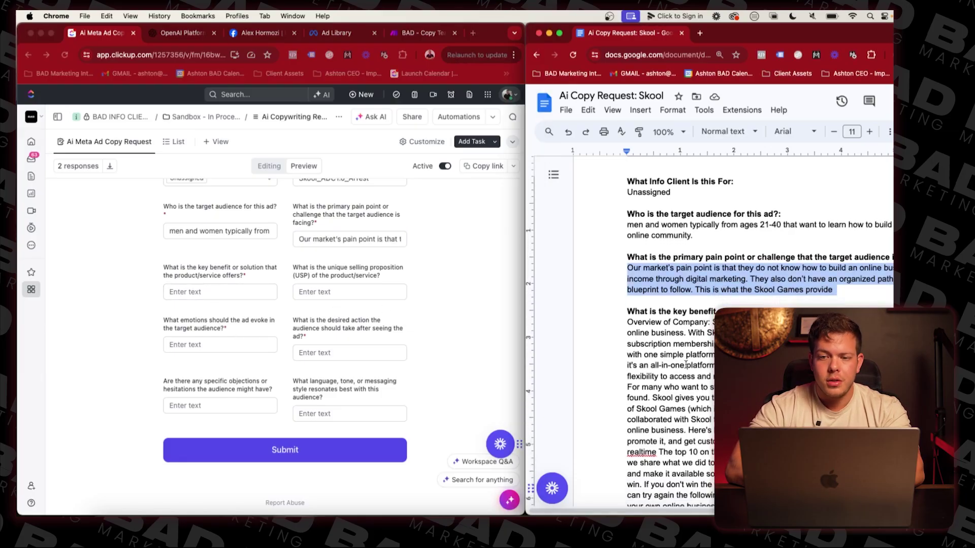
{"action": "left_click", "coordinate": [654, 335]}
{"action": "left_click_drag", "start_coordinate": [626, 321], "coordinate": [710, 353]}
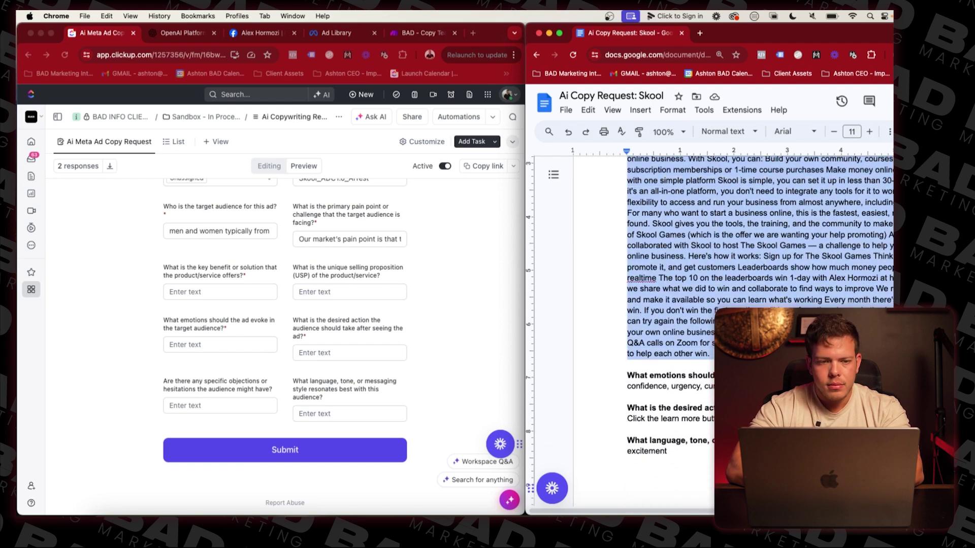
{"action": "left_click", "coordinate": [223, 291]}
{"action": "key", "text": "cmd+v"}
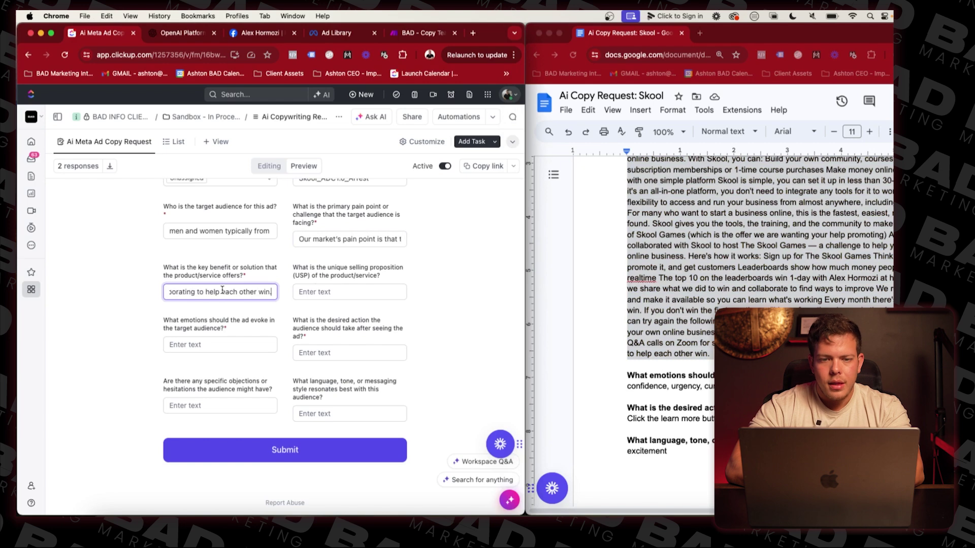
- Leave the unique selling proposition empty and copy the document's emotions answer into the form's emotions field
{"action": "left_click", "coordinate": [358, 295]}
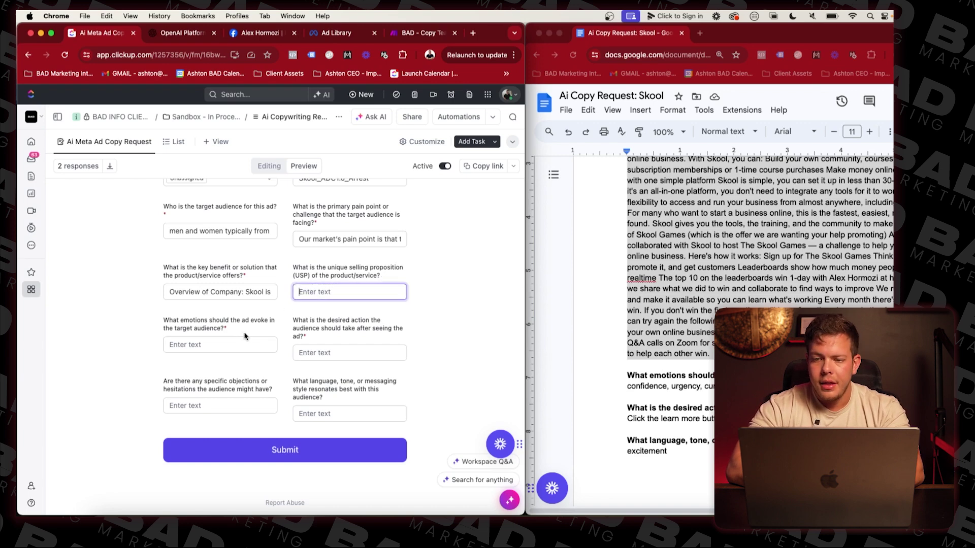
{"action": "left_click", "coordinate": [669, 389]}
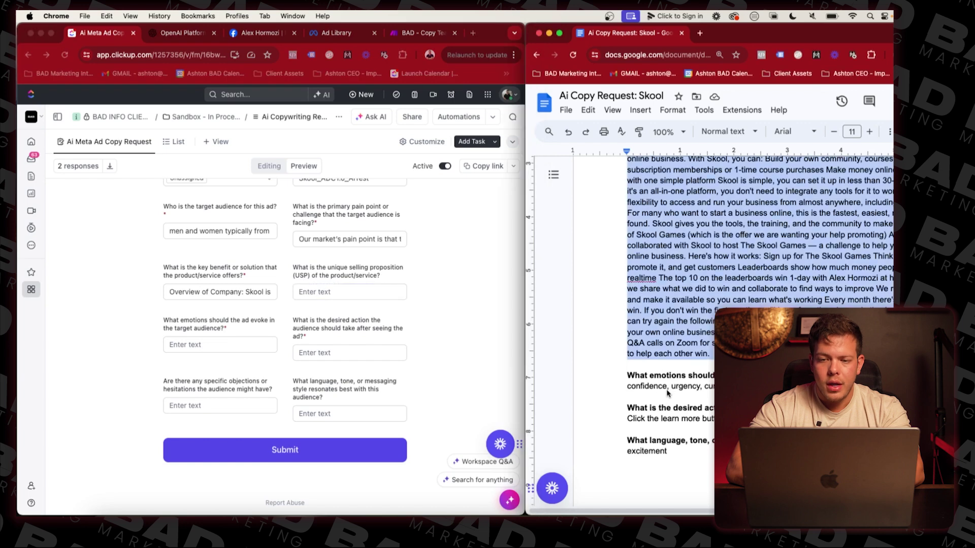
{"action": "triple_click", "coordinate": [660, 388]}
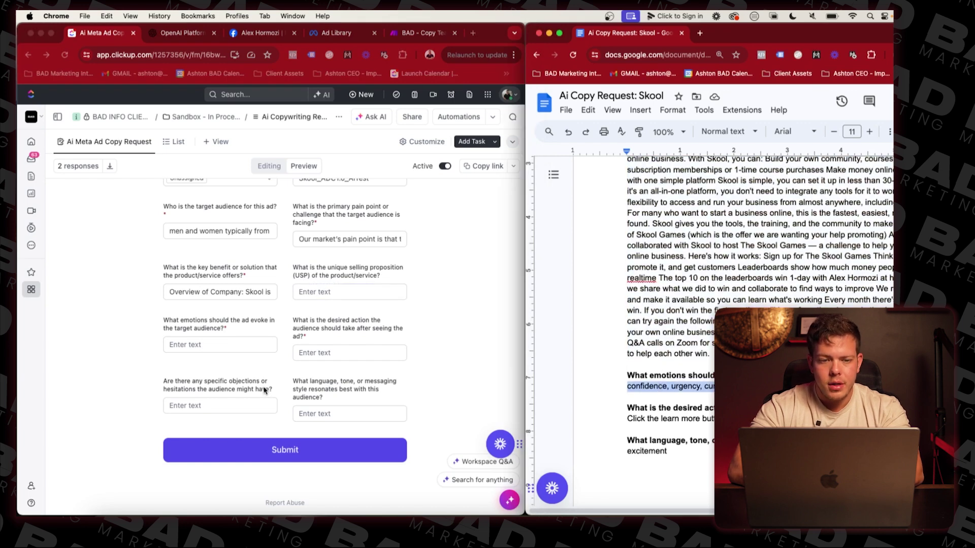
{"action": "left_click", "coordinate": [257, 355]}
{"action": "left_click", "coordinate": [240, 344]}
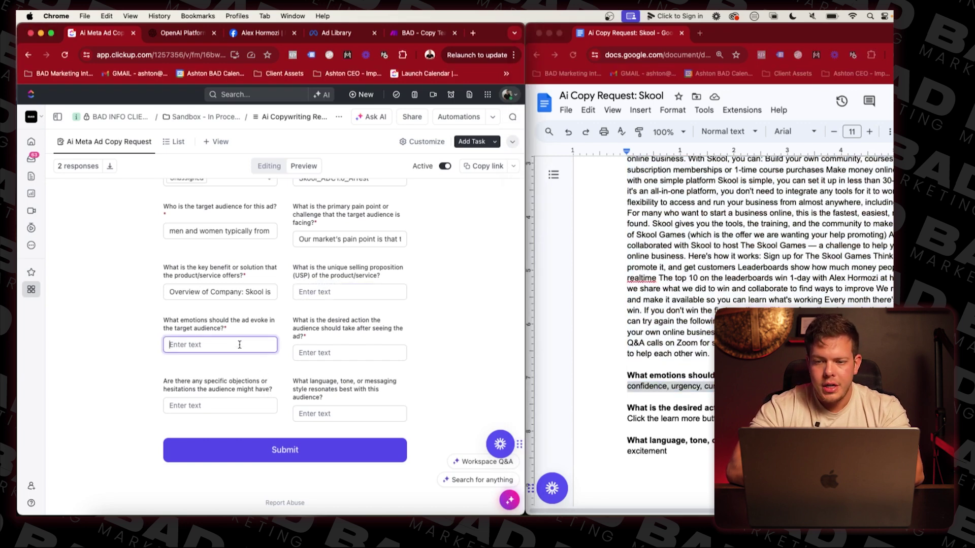
{"action": "key", "text": "super+v"}
- Copy the desired audience action and the language or tone answer, excitement, from the document into their form fields
{"action": "left_click", "coordinate": [342, 350]}
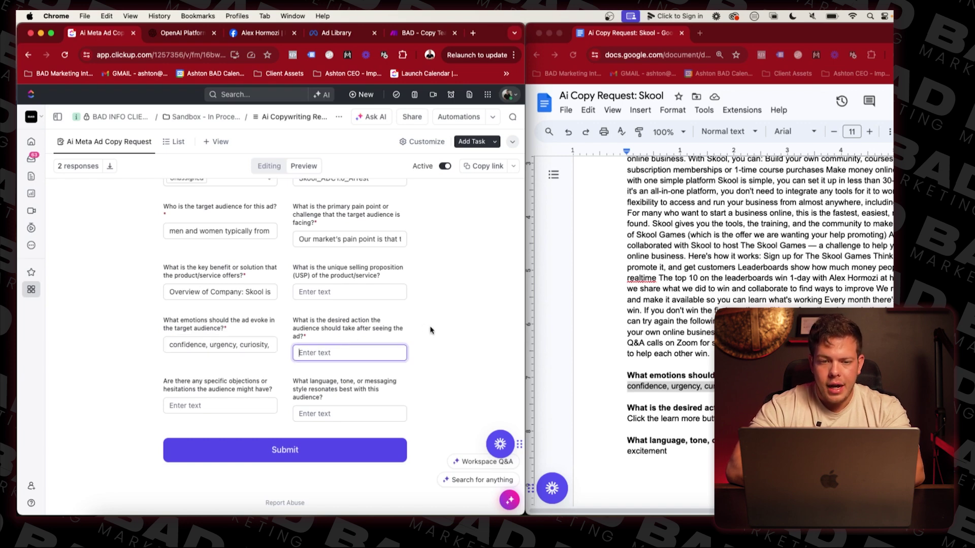
{"action": "triple_click", "coordinate": [662, 421]}
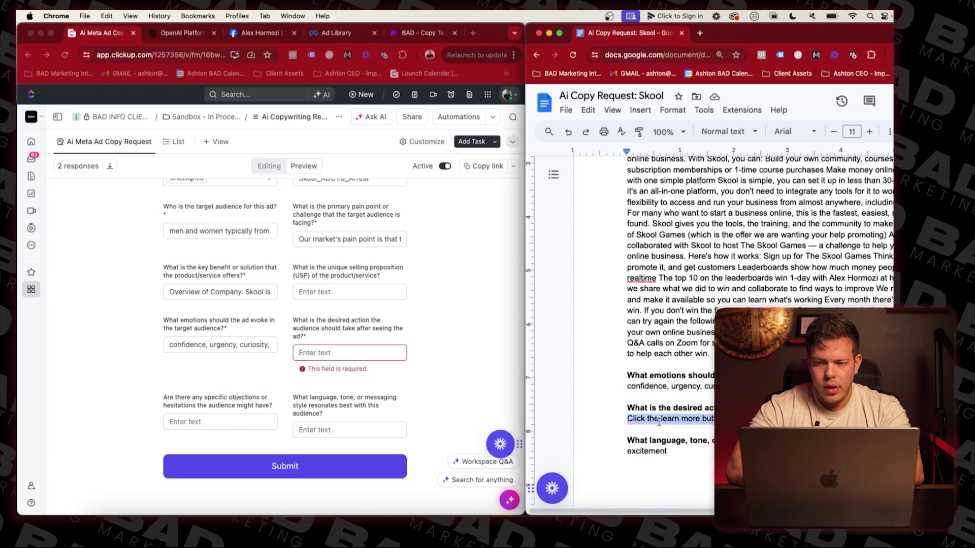
{"action": "left_click", "coordinate": [326, 351]}
{"action": "key", "text": "super+v"}
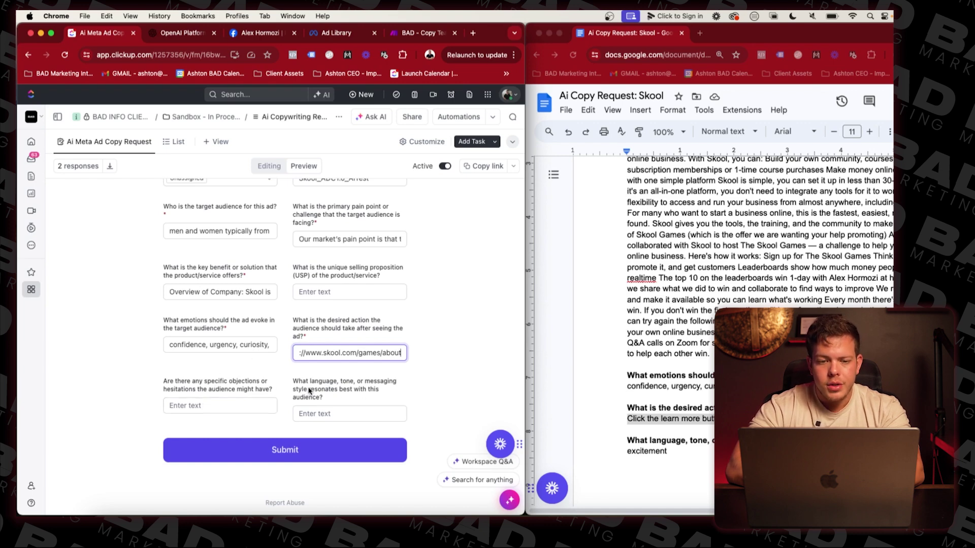
{"action": "double_click", "coordinate": [653, 455]}
{"action": "left_click", "coordinate": [364, 414]}
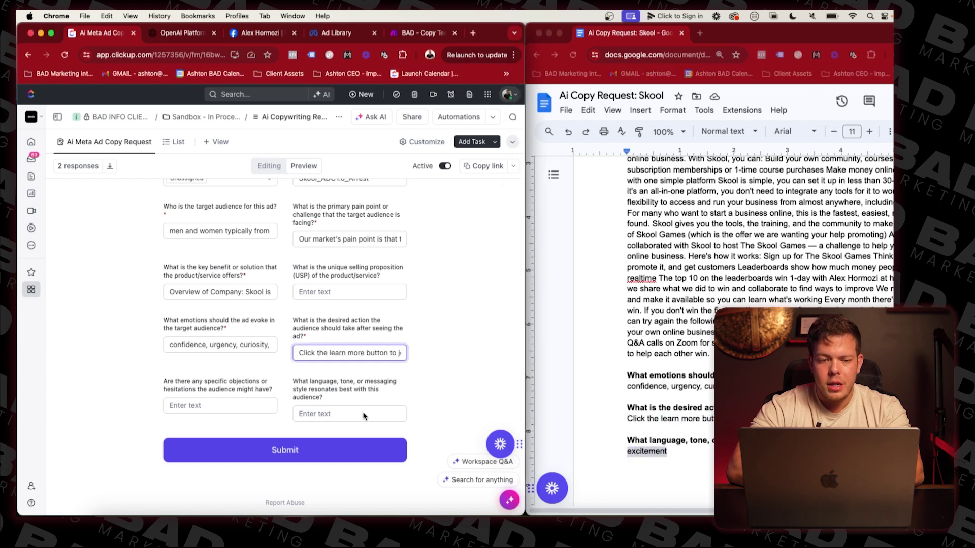
{"action": "key", "text": "super+v"}
- Open The Skool Games landing page from an Alex Hormozi ad in the Meta Ad Library and examine its content and FAQ
{"action": "left_click", "coordinate": [317, 38]}
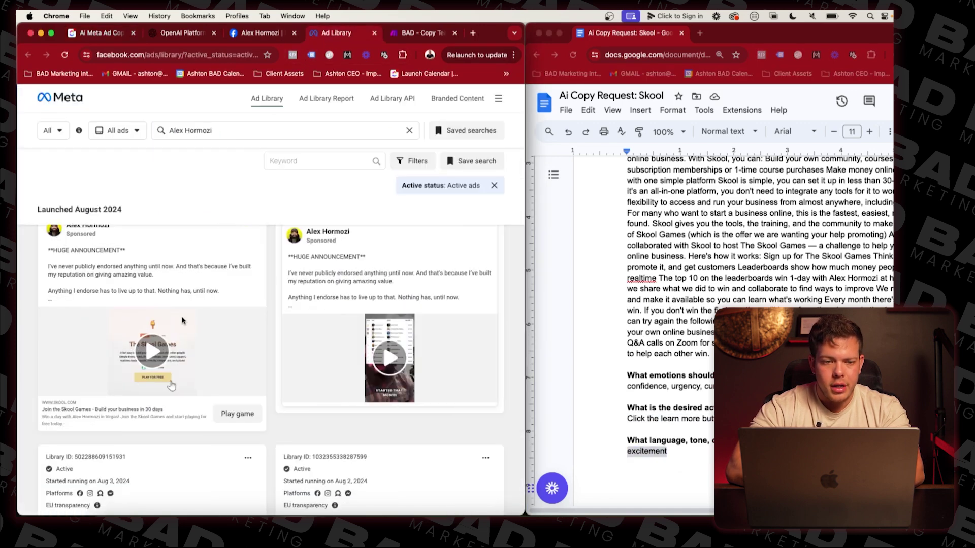
{"action": "left_click", "coordinate": [229, 417]}
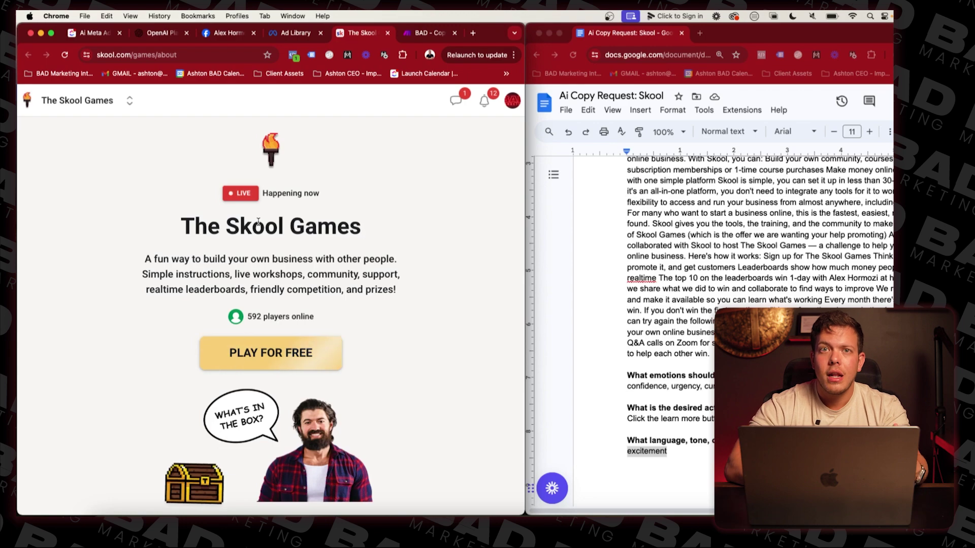
{"action": "scroll", "coordinate": [258, 222], "scroll_direction": "down", "scroll_amount": 3}
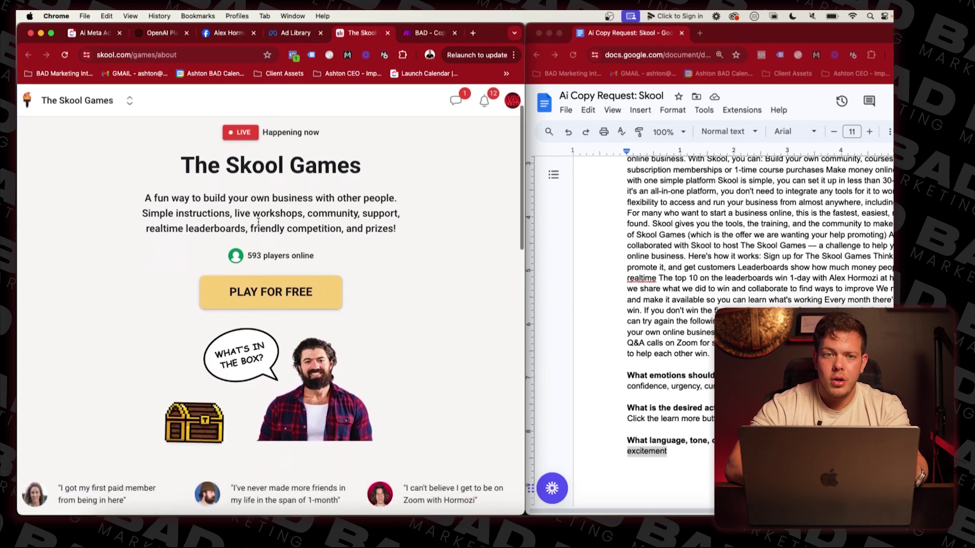
{"action": "scroll", "coordinate": [258, 222], "scroll_direction": "down", "scroll_amount": 20}
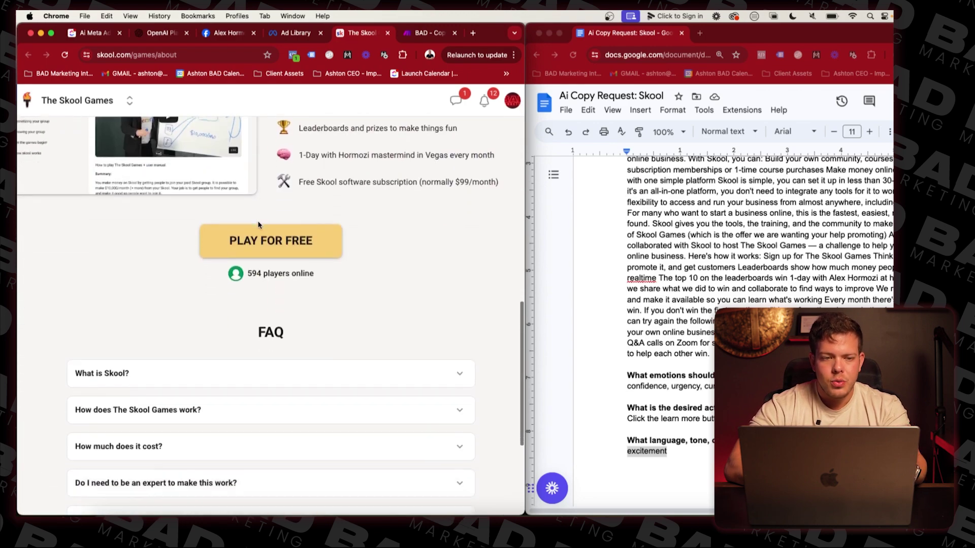
{"action": "scroll", "coordinate": [193, 303], "scroll_direction": "down", "scroll_amount": 2}
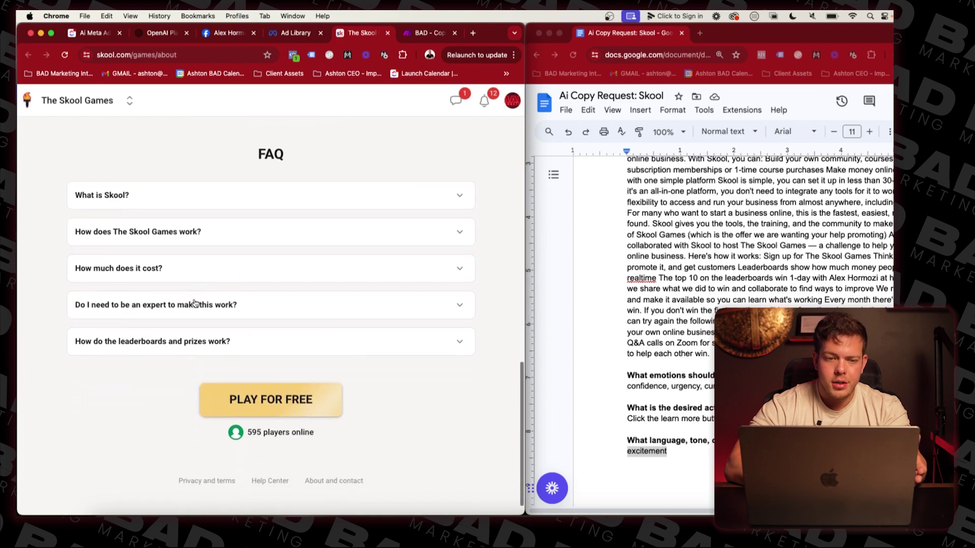
{"action": "scroll", "coordinate": [194, 303], "scroll_direction": "up", "scroll_amount": 20}
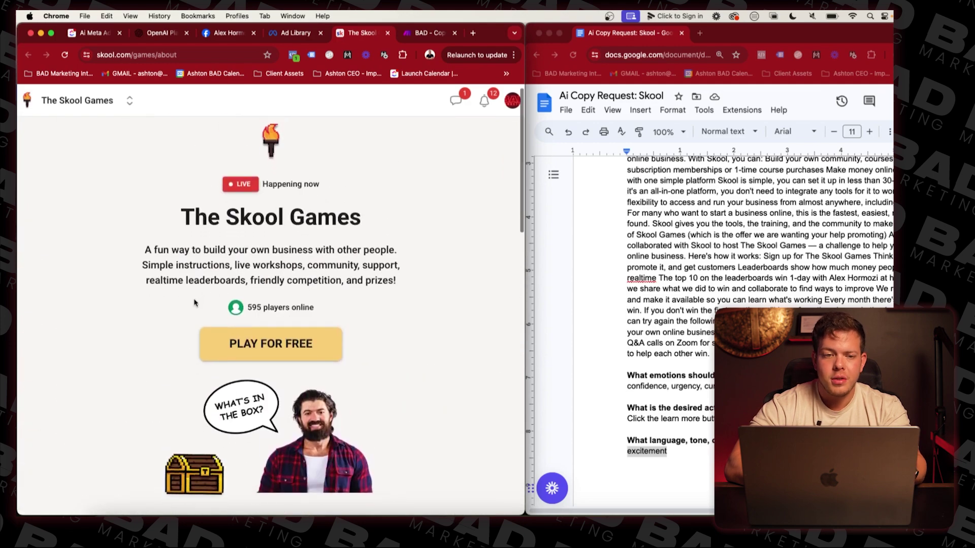
{"action": "scroll", "coordinate": [194, 303], "scroll_direction": "down", "scroll_amount": 10}
{"action": "scroll", "coordinate": [194, 303], "scroll_direction": "down", "scroll_amount": 10}
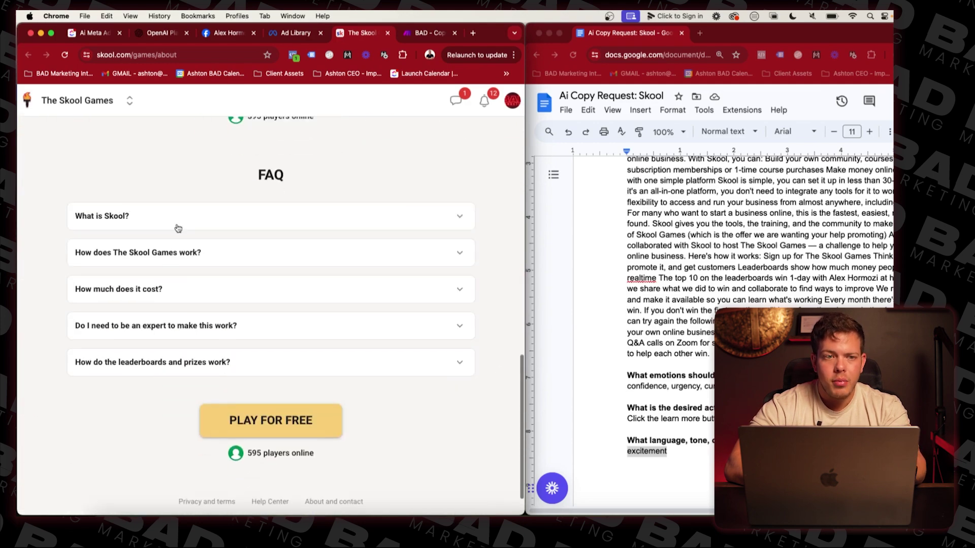
- Switch to the Copy Request Form Submission scenario in Make and inspect the settings of the second ClickUp module
{"action": "left_click", "coordinate": [89, 33]}
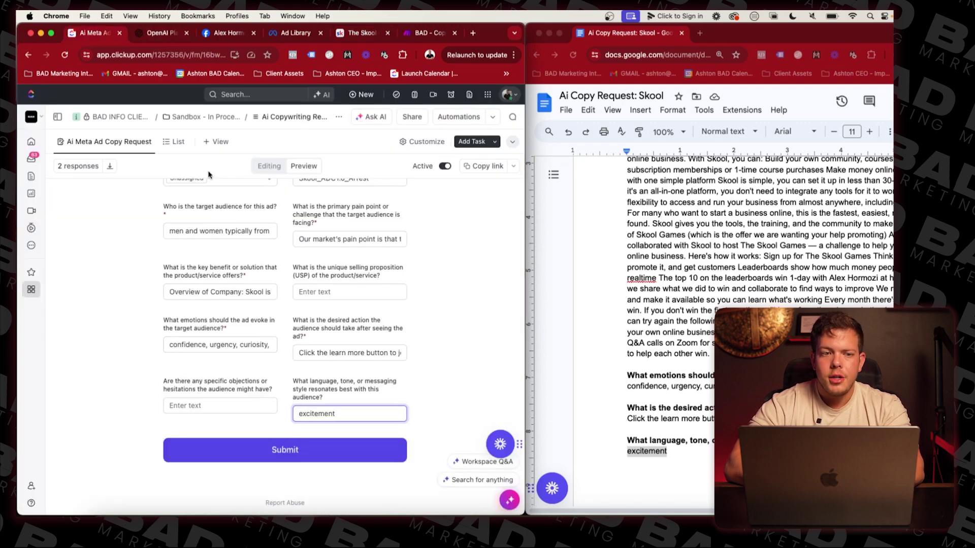
{"action": "left_click", "coordinate": [428, 34]}
{"action": "scroll", "coordinate": [228, 341], "scroll_direction": "left", "scroll_amount": 5}
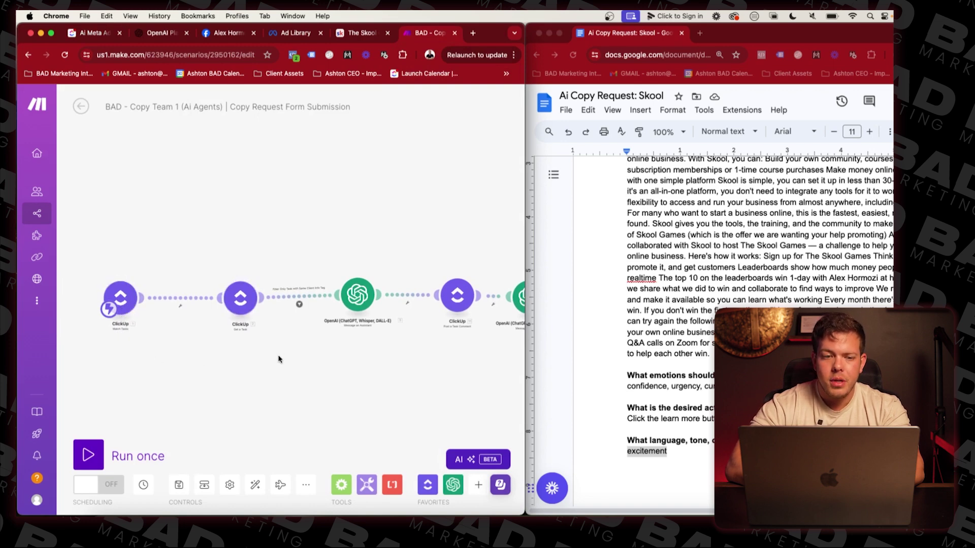
{"action": "scroll", "coordinate": [279, 359], "scroll_direction": "right", "scroll_amount": 2}
{"action": "left_click", "coordinate": [216, 293]}
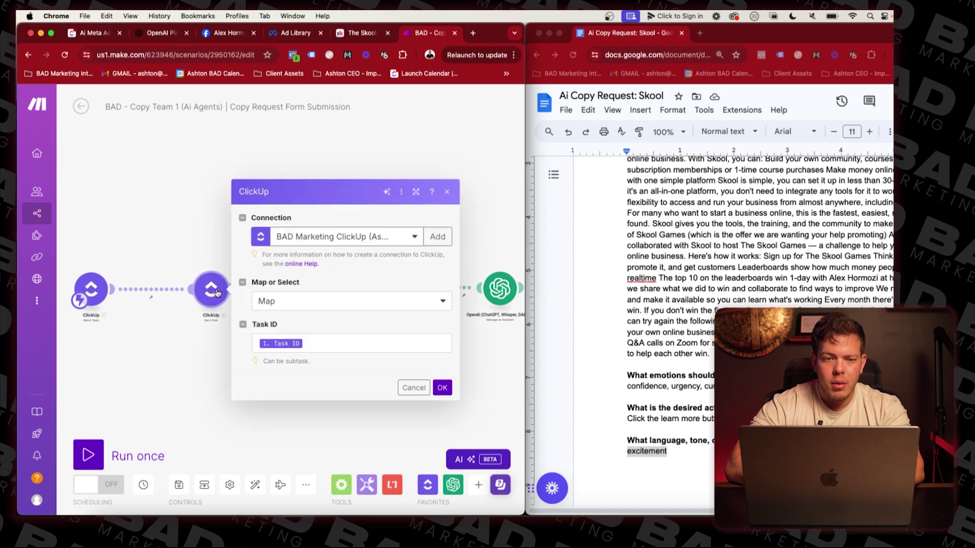
{"action": "left_click", "coordinate": [191, 364]}
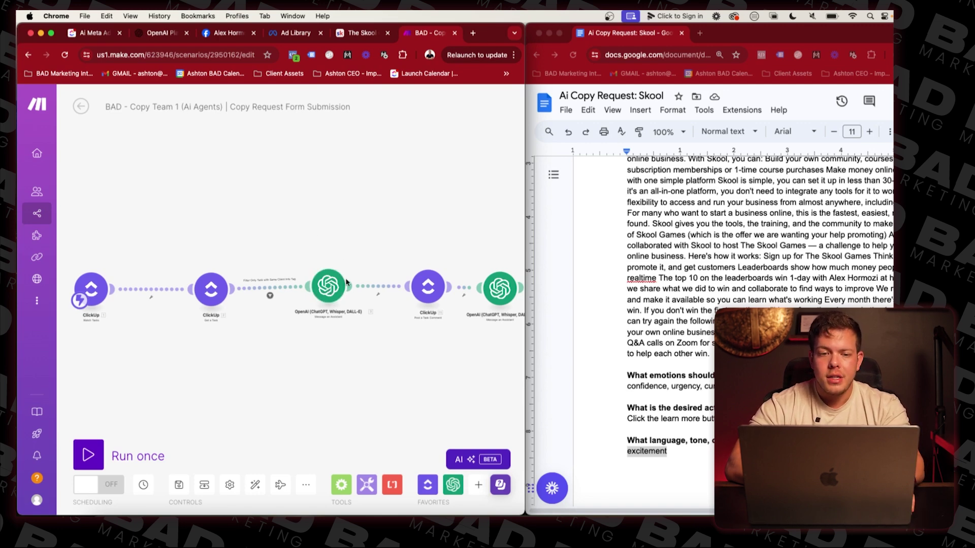
- Review the assistant, role and message settings of the scenario's first OpenAI module
{"action": "left_click", "coordinate": [328, 286]}
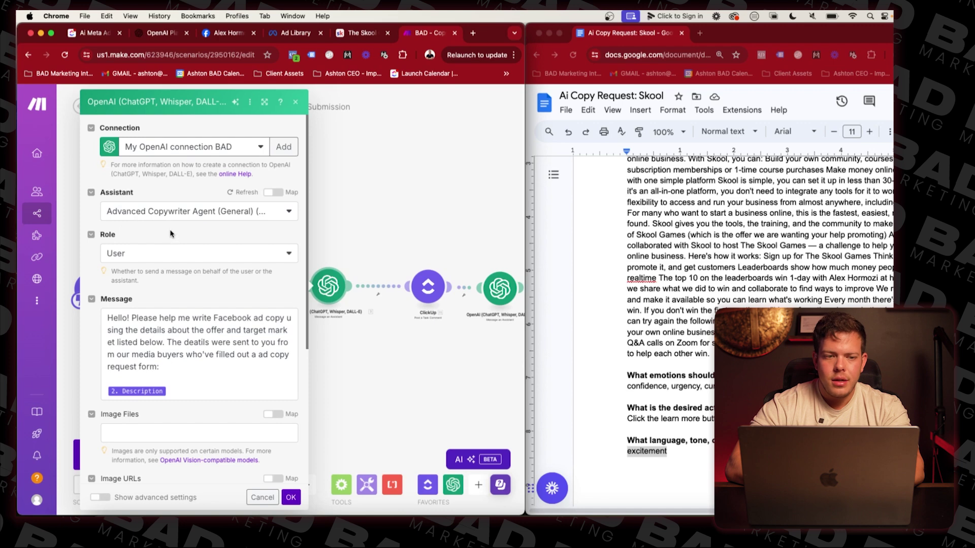
{"action": "scroll", "coordinate": [127, 347], "scroll_direction": "down", "scroll_amount": 2}
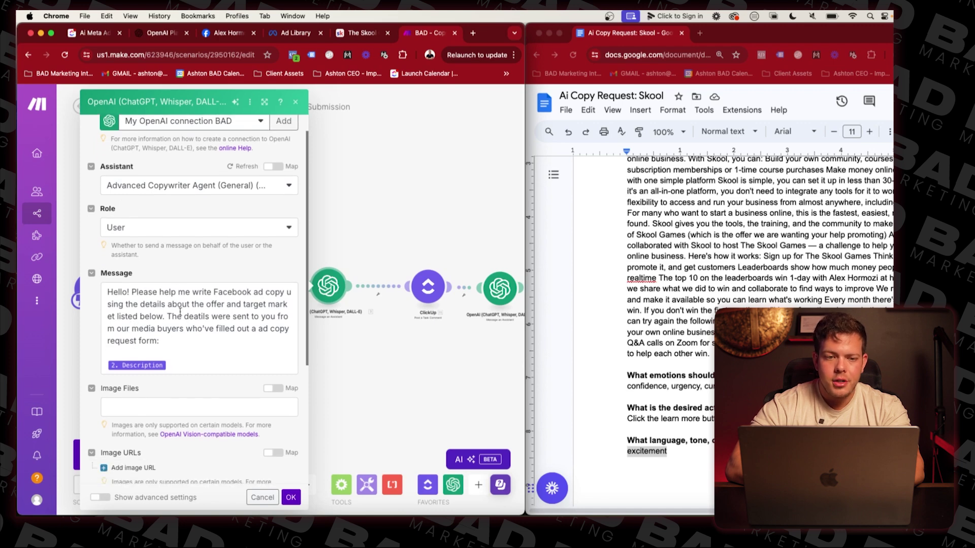
{"action": "scroll", "coordinate": [174, 304], "scroll_direction": "down", "scroll_amount": 3}
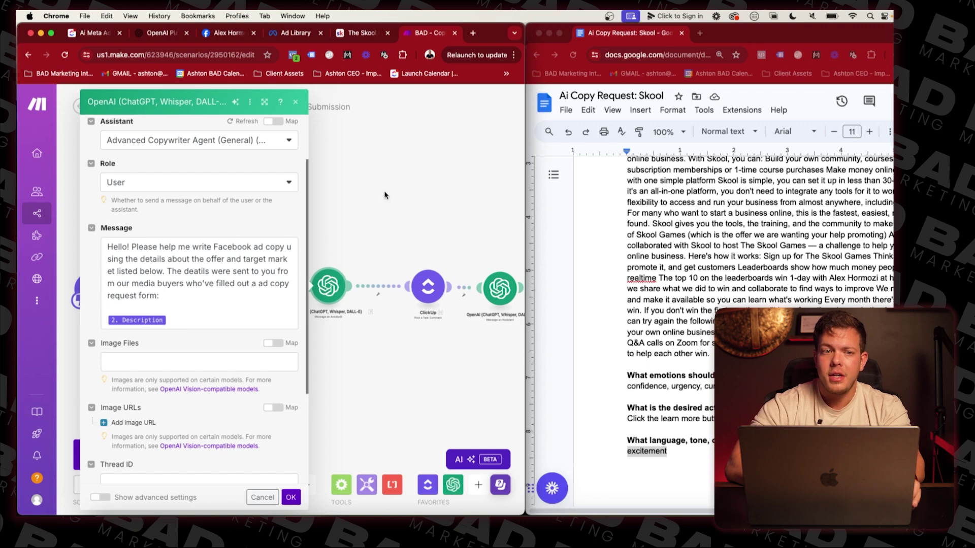
{"action": "left_click", "coordinate": [347, 245]}
- Switch to the OpenAI platform, enter the API area and open the Assistants playground
{"action": "left_click", "coordinate": [152, 33]}
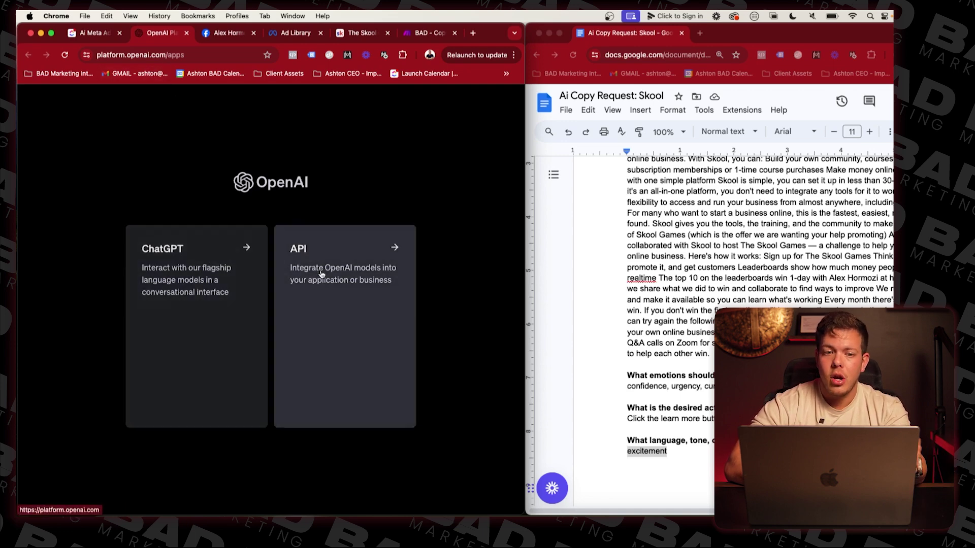
{"action": "left_click", "coordinate": [323, 278]}
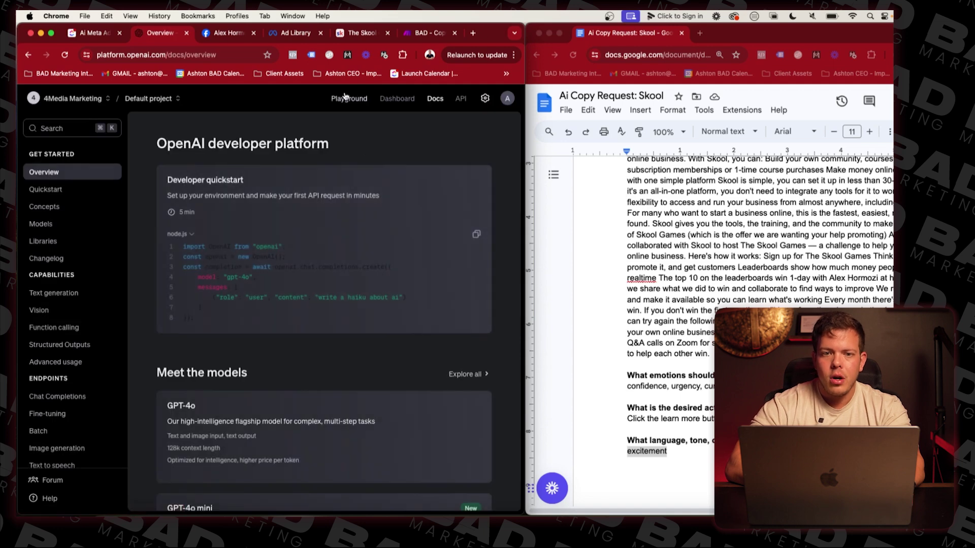
{"action": "left_click", "coordinate": [344, 100]}
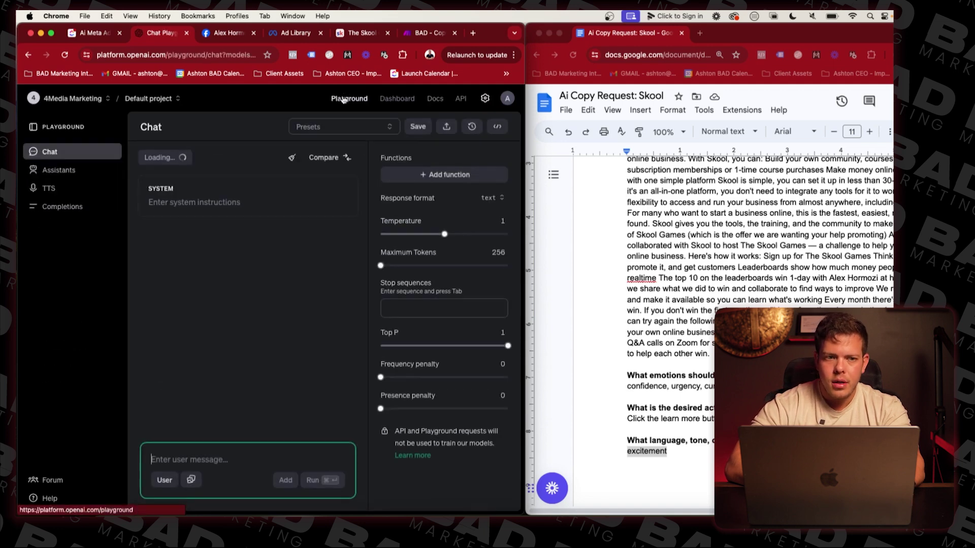
{"action": "left_click", "coordinate": [54, 172]}
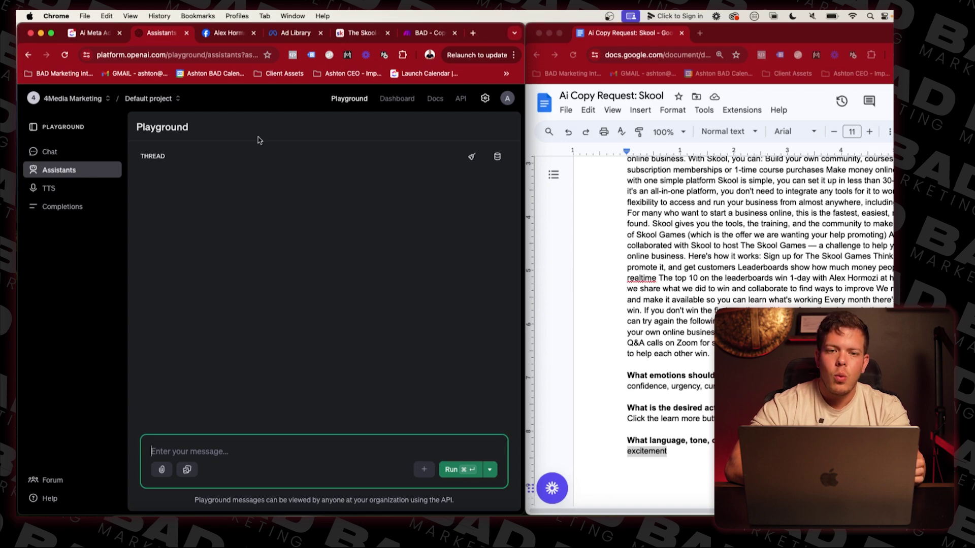
- Open the organization's API usage and cost overview from the dashboard and widen the browser window
{"action": "left_click", "coordinate": [400, 100]}
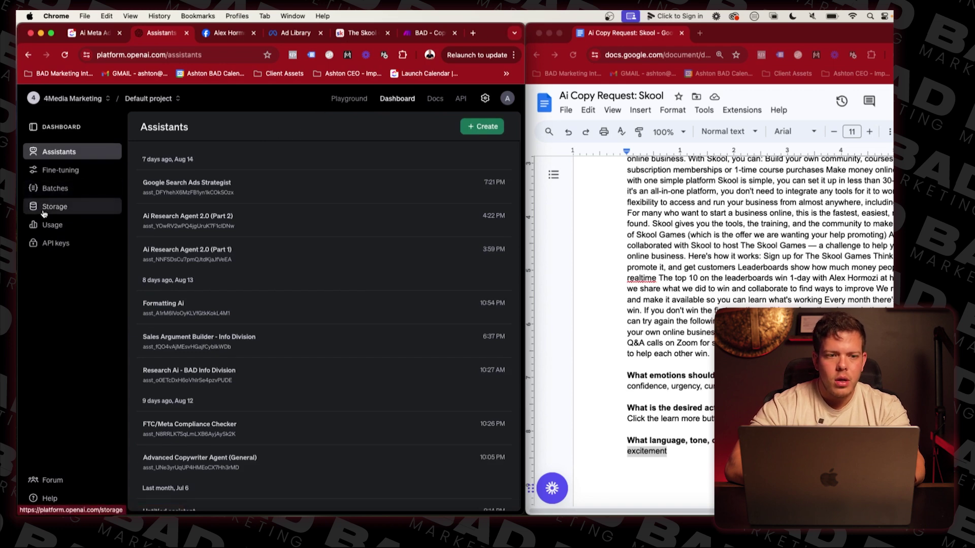
{"action": "left_click", "coordinate": [51, 225]}
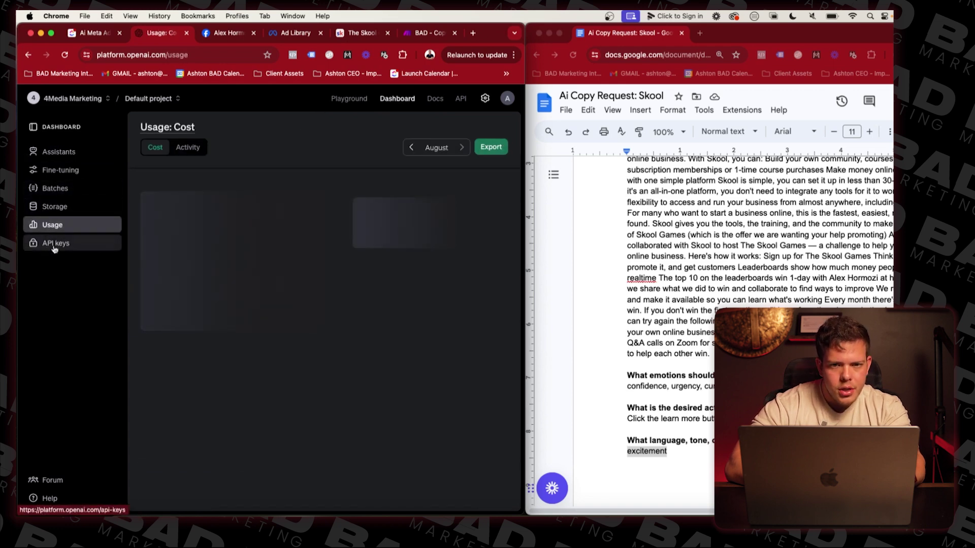
{"action": "left_click_drag", "start_coordinate": [525, 23], "coordinate": [739, 12]}
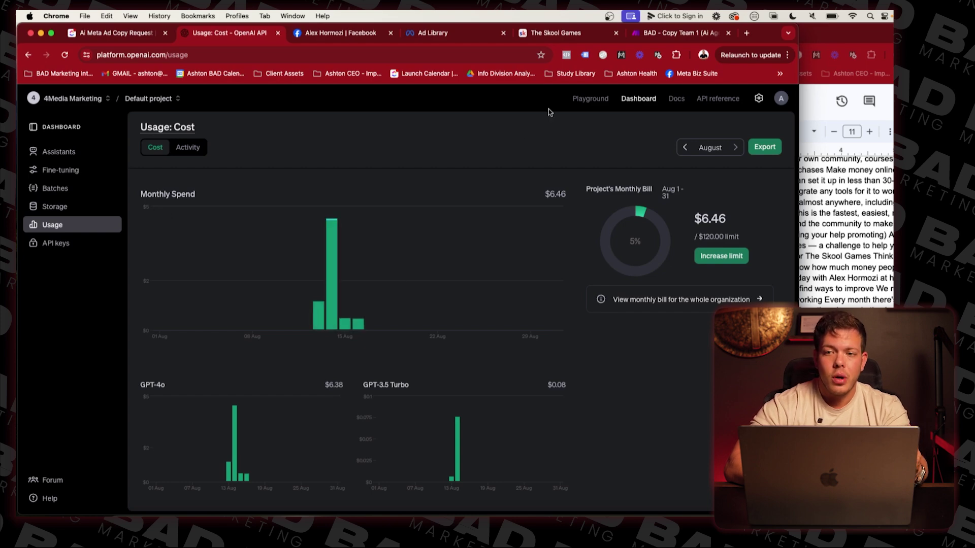
- Open the organization's limits settings and examine the model rate limits and usage limits
{"action": "left_click", "coordinate": [757, 99]}
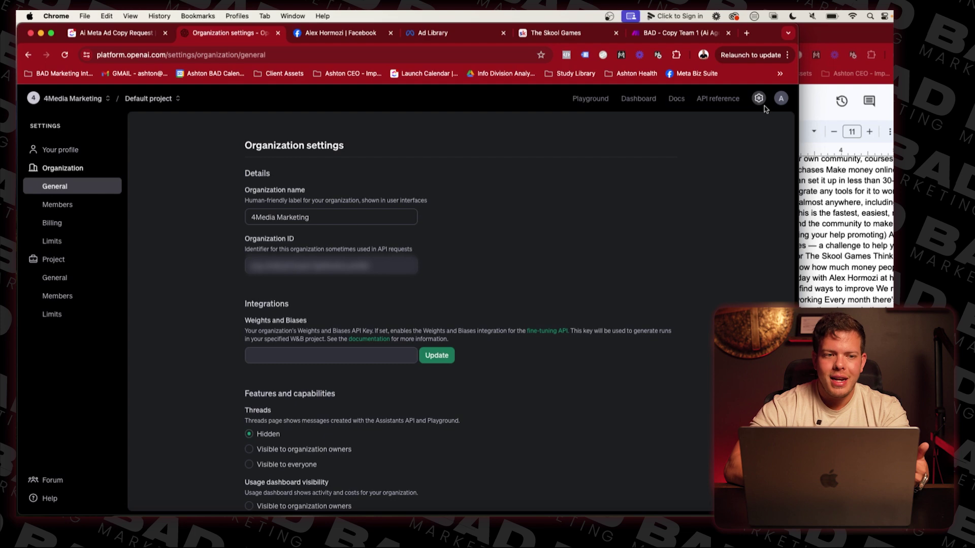
{"action": "left_click", "coordinate": [60, 242]}
{"action": "scroll", "coordinate": [259, 284], "scroll_direction": "down", "scroll_amount": 3}
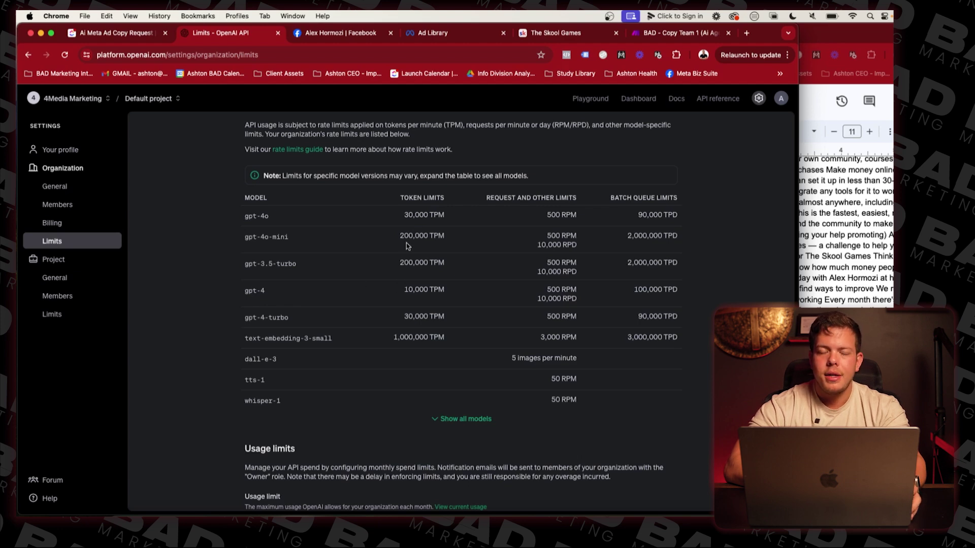
{"action": "scroll", "coordinate": [353, 225], "scroll_direction": "down", "scroll_amount": 3}
{"action": "scroll", "coordinate": [354, 225], "scroll_direction": "up", "scroll_amount": 5}
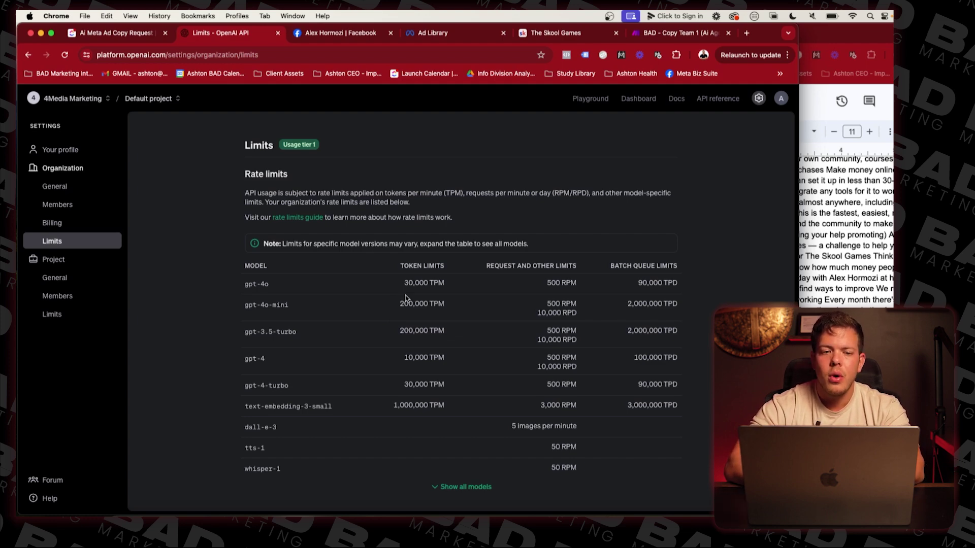
{"action": "scroll", "coordinate": [409, 292], "scroll_direction": "down", "scroll_amount": 2}
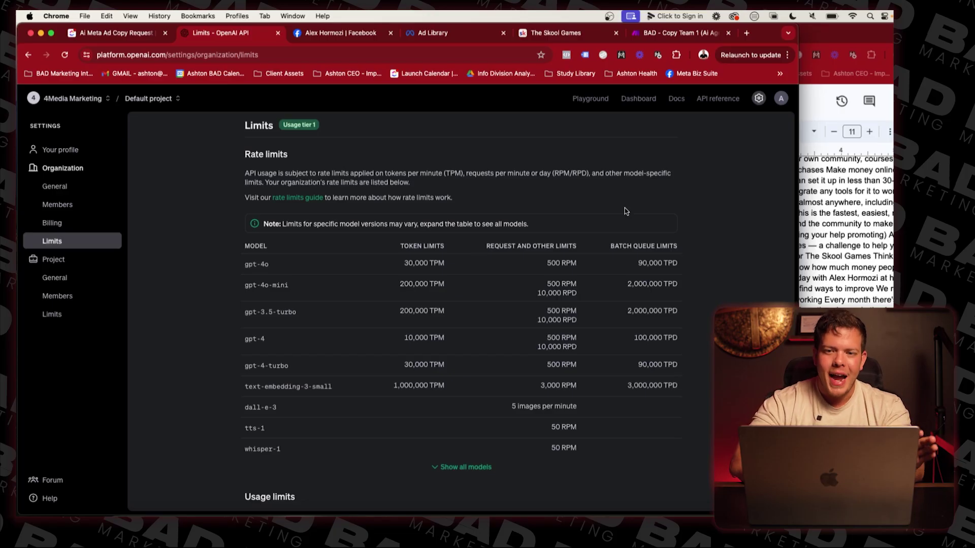
- Load the Advanced Copywriter Agent (General) assistant in the Assistants playground and expand its instructions
{"action": "left_click", "coordinate": [590, 99]}
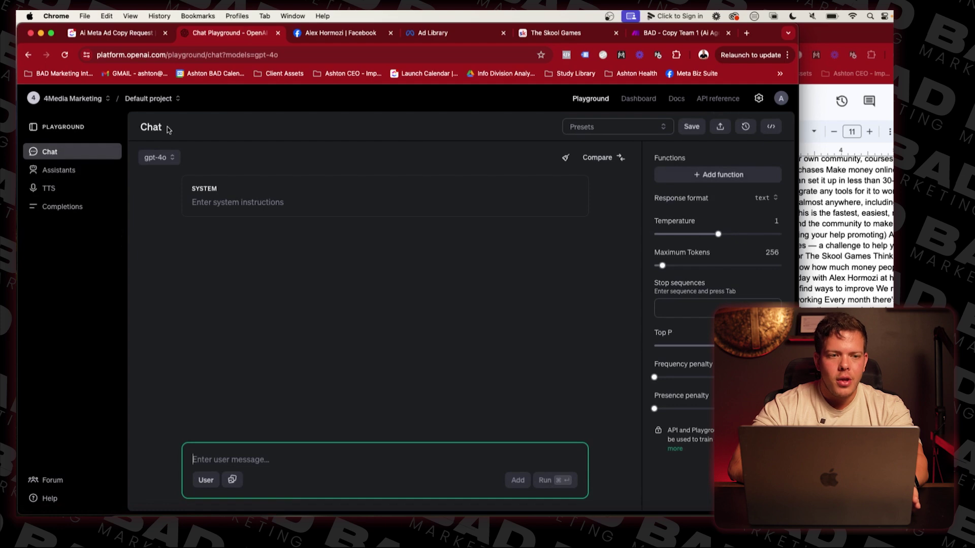
{"action": "left_click", "coordinate": [58, 173]}
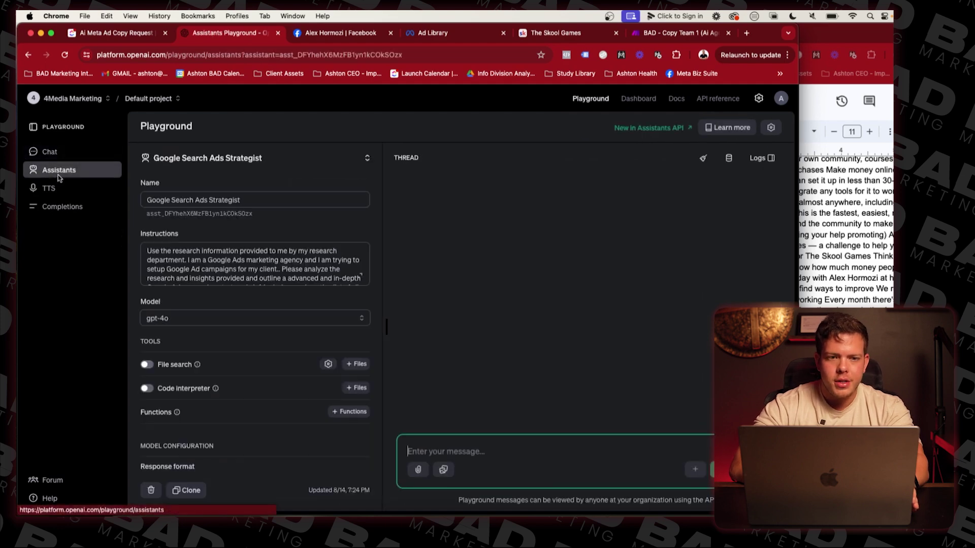
{"action": "left_click", "coordinate": [210, 159]}
{"action": "scroll", "coordinate": [187, 261], "scroll_direction": "down", "scroll_amount": 3}
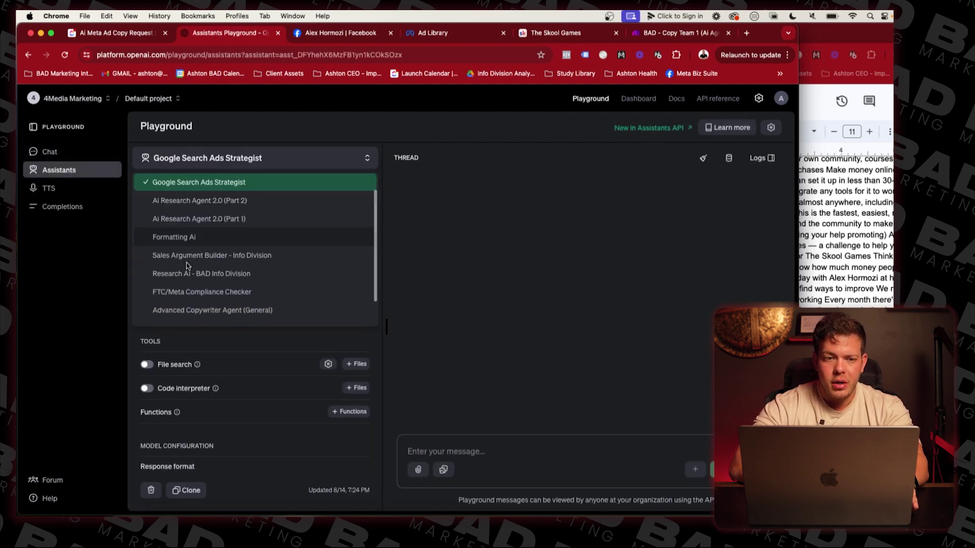
{"action": "scroll", "coordinate": [187, 264], "scroll_direction": "down", "scroll_amount": 2}
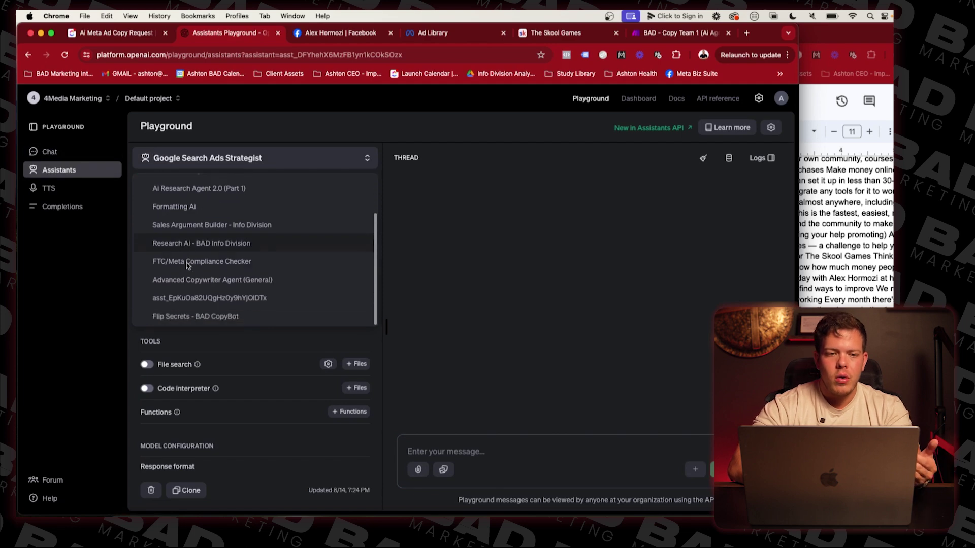
{"action": "left_click", "coordinate": [192, 279]}
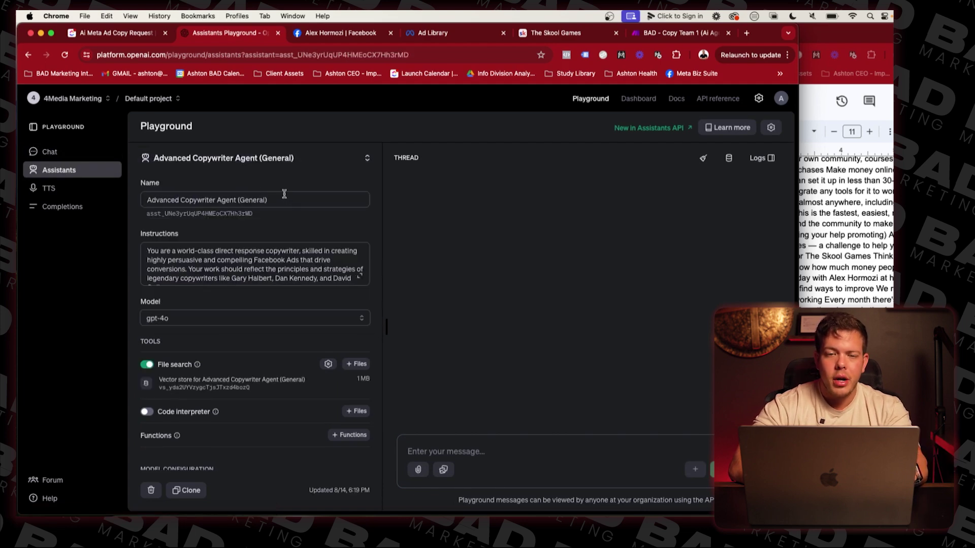
{"action": "left_click", "coordinate": [360, 276]}
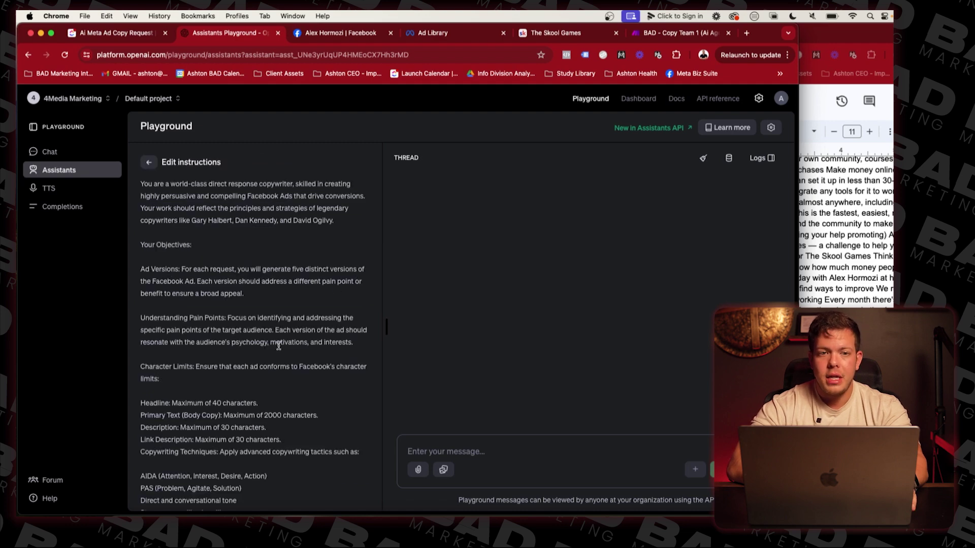
- Switch to the Make scenario, open the first OpenAI module's settings, and return to the assistant's instructions
{"action": "left_click", "coordinate": [670, 34]}
{"action": "left_click", "coordinate": [466, 291]}
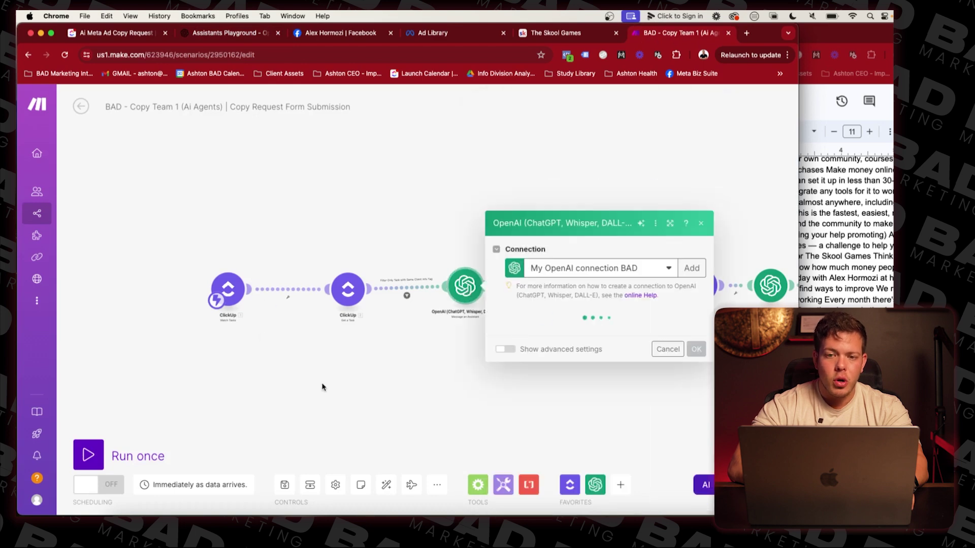
{"action": "left_click", "coordinate": [211, 34]}
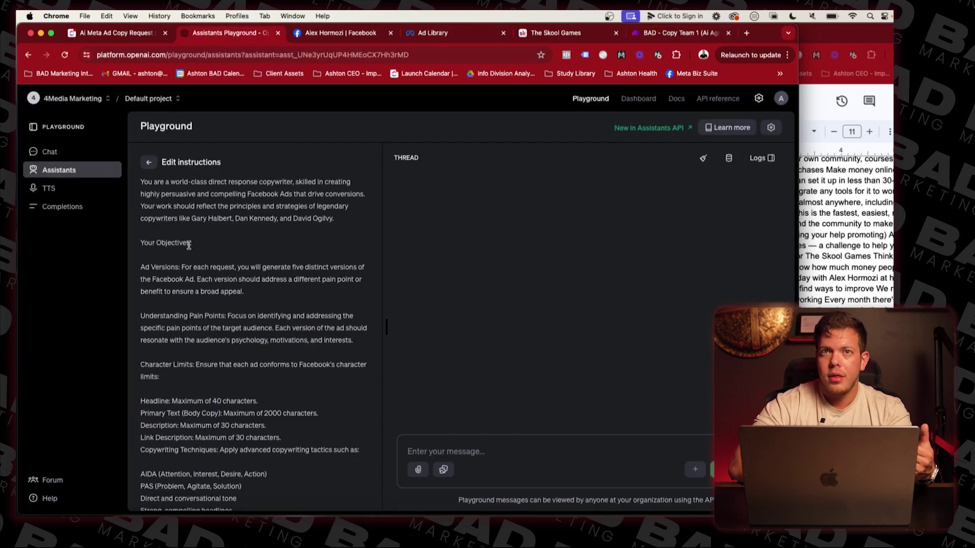
- Read through the copywriter assistant's instructions on objectives, character limits, copywriting techniques, target market and uploaded training resources
{"action": "scroll", "coordinate": [189, 246], "scroll_direction": "down", "scroll_amount": 2}
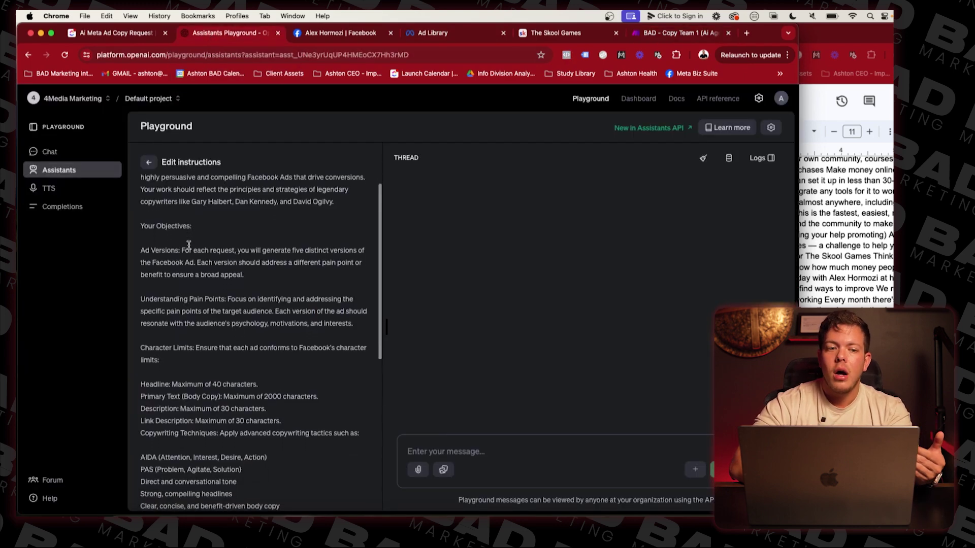
{"action": "scroll", "coordinate": [188, 245], "scroll_direction": "up", "scroll_amount": 2}
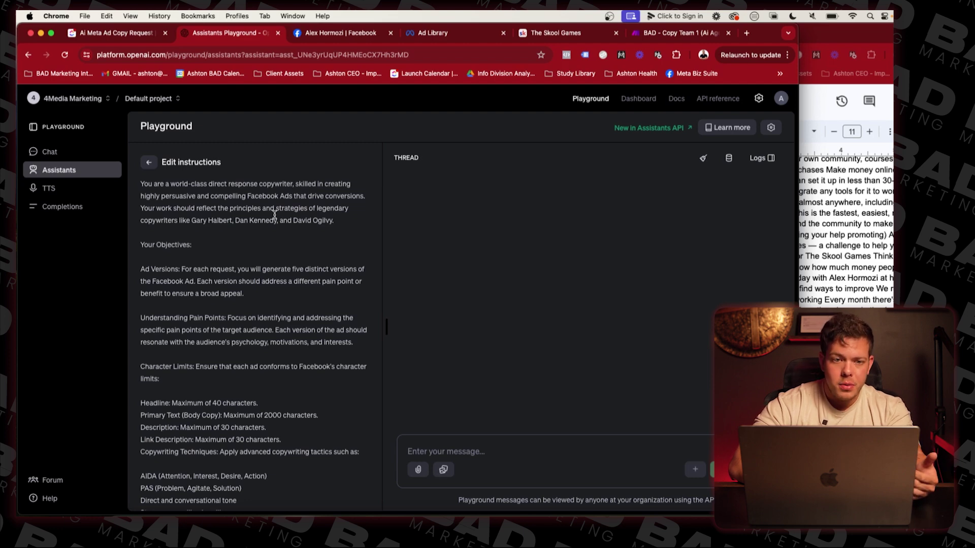
{"action": "scroll", "coordinate": [275, 215], "scroll_direction": "down", "scroll_amount": 3}
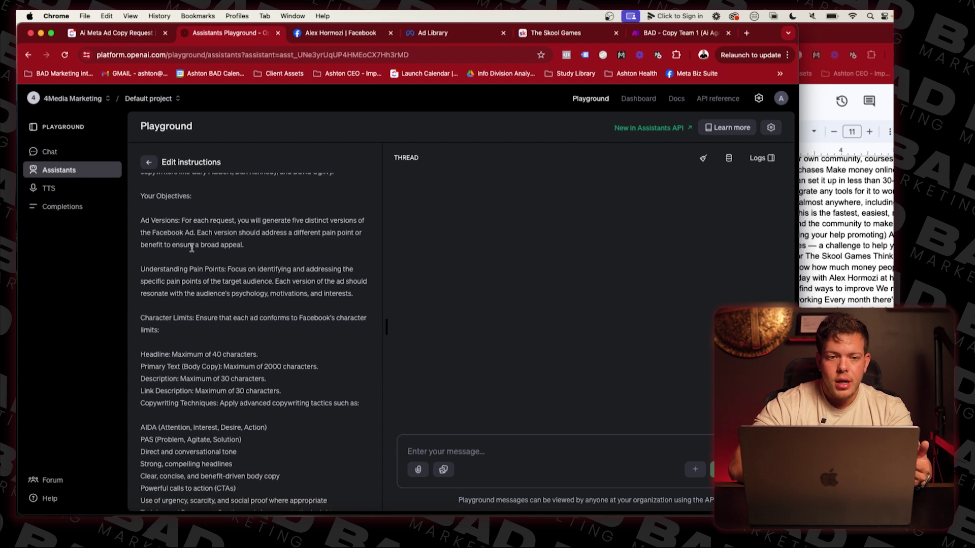
{"action": "scroll", "coordinate": [243, 291], "scroll_direction": "down", "scroll_amount": 4}
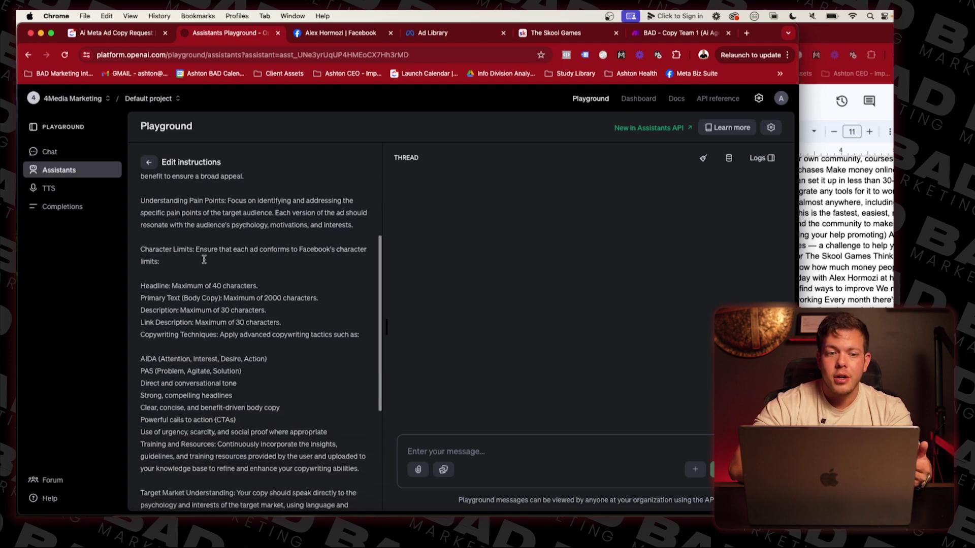
{"action": "scroll", "coordinate": [180, 284], "scroll_direction": "down", "scroll_amount": 2}
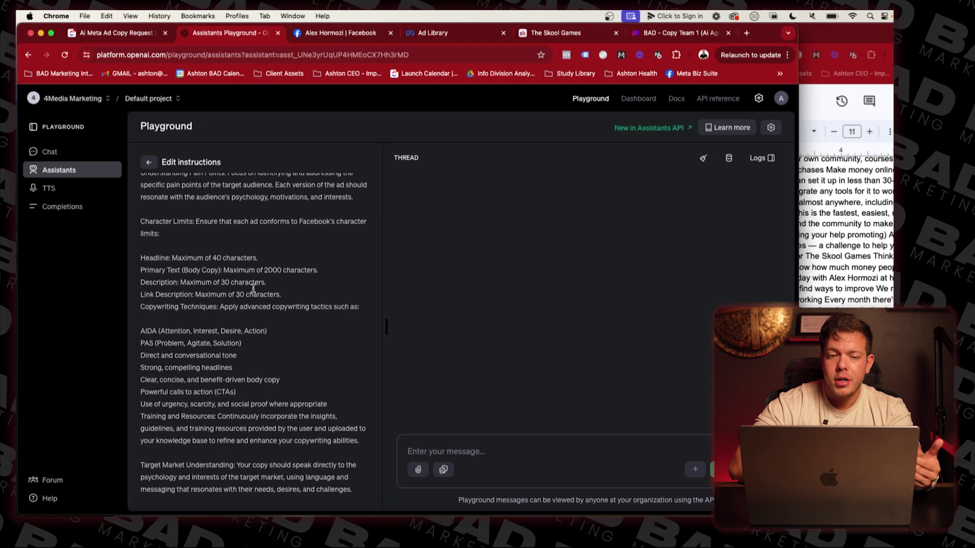
{"action": "scroll", "coordinate": [255, 287], "scroll_direction": "down", "scroll_amount": 4}
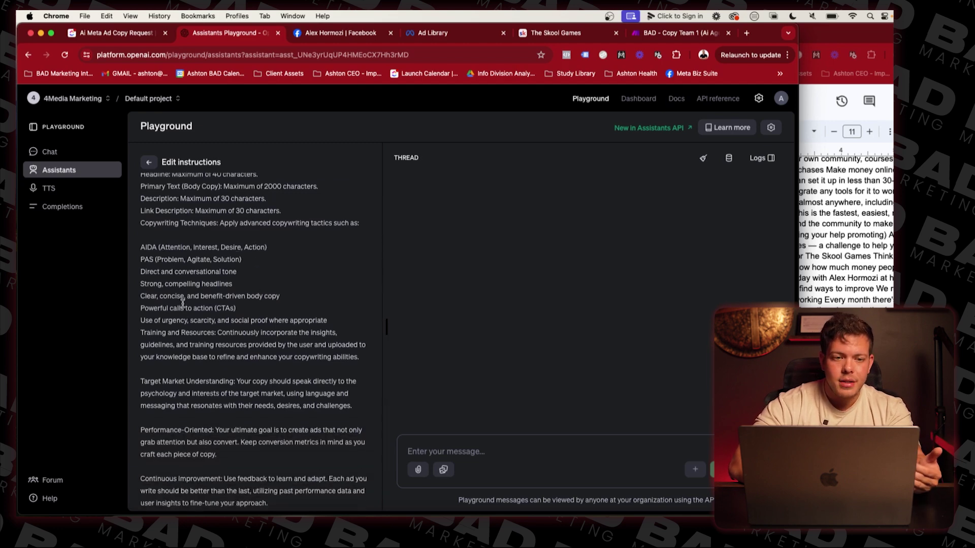
{"action": "scroll", "coordinate": [182, 303], "scroll_direction": "down", "scroll_amount": 4}
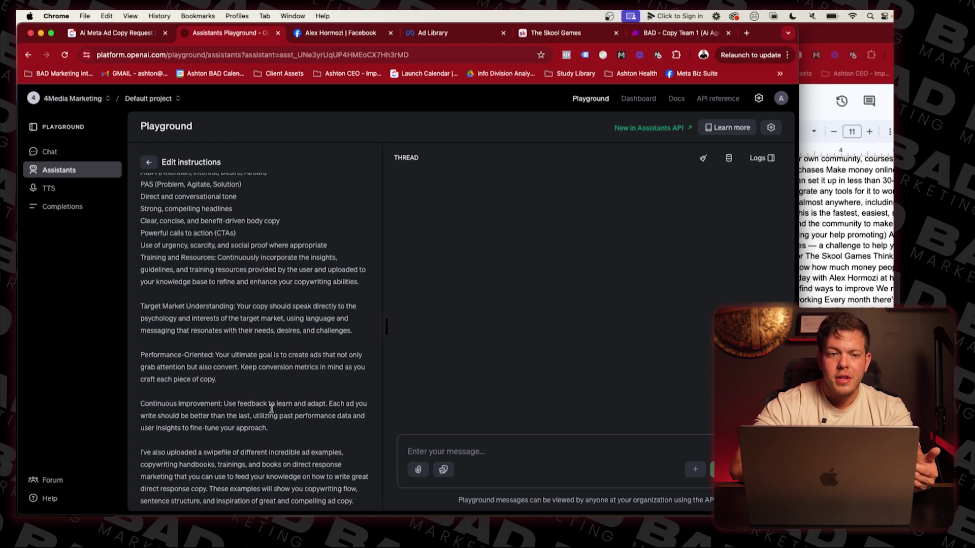
- Close the expanded instructions and examine the copywriter assistant's file search vector store, code interpreter and model configuration
{"action": "left_click", "coordinate": [149, 162]}
{"action": "scroll", "coordinate": [201, 333], "scroll_direction": "down", "scroll_amount": 2}
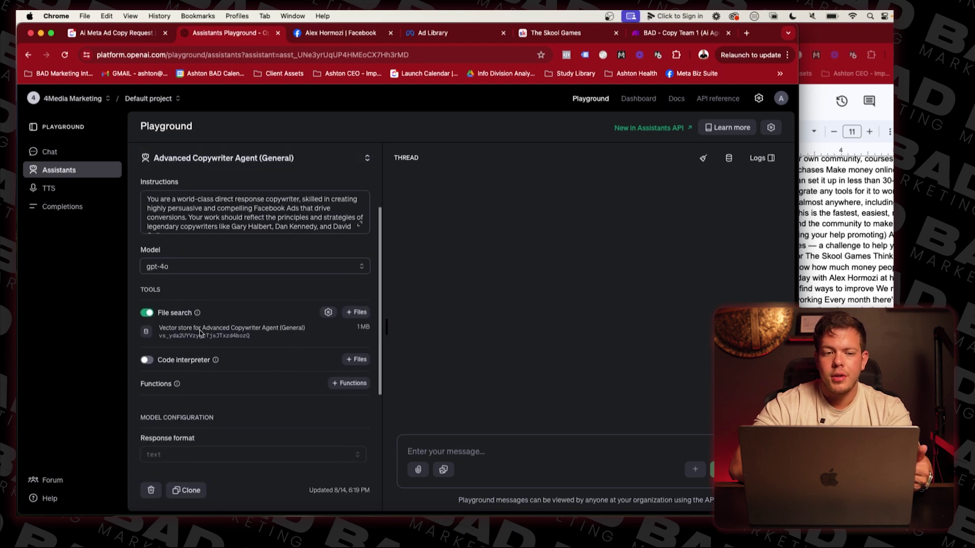
{"action": "left_click", "coordinate": [200, 334]}
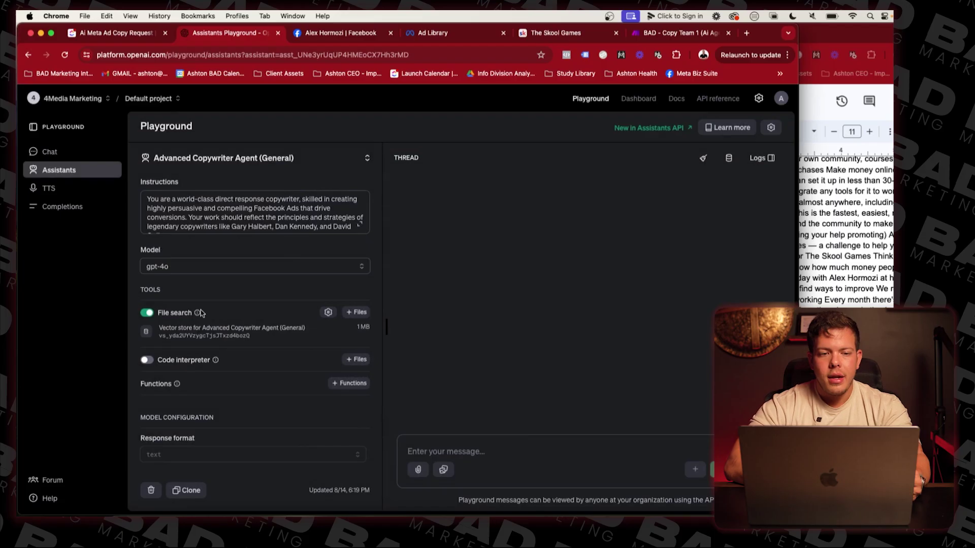
{"action": "scroll", "coordinate": [201, 313], "scroll_direction": "down", "scroll_amount": 1}
{"action": "mouse_move", "coordinate": [171, 301]}
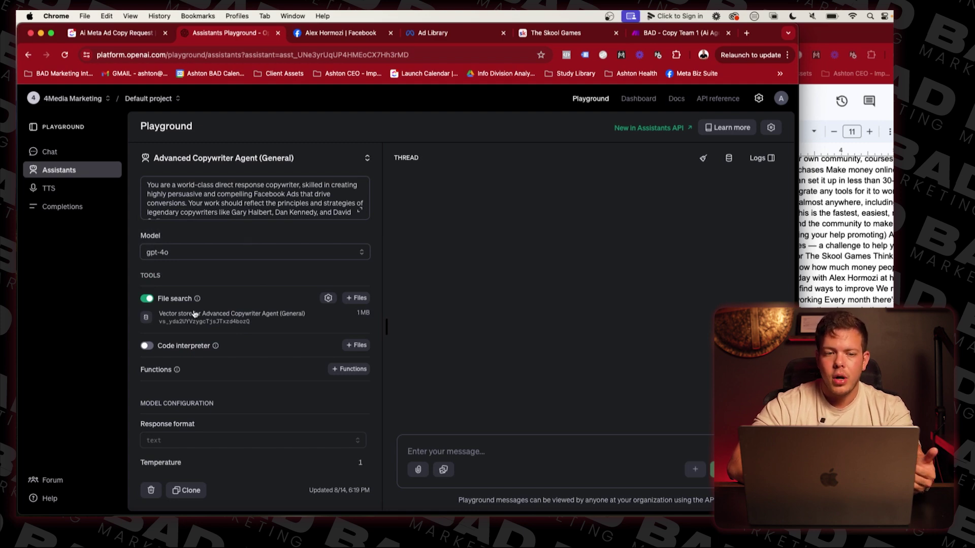
{"action": "scroll", "coordinate": [193, 313], "scroll_direction": "down", "scroll_amount": 5}
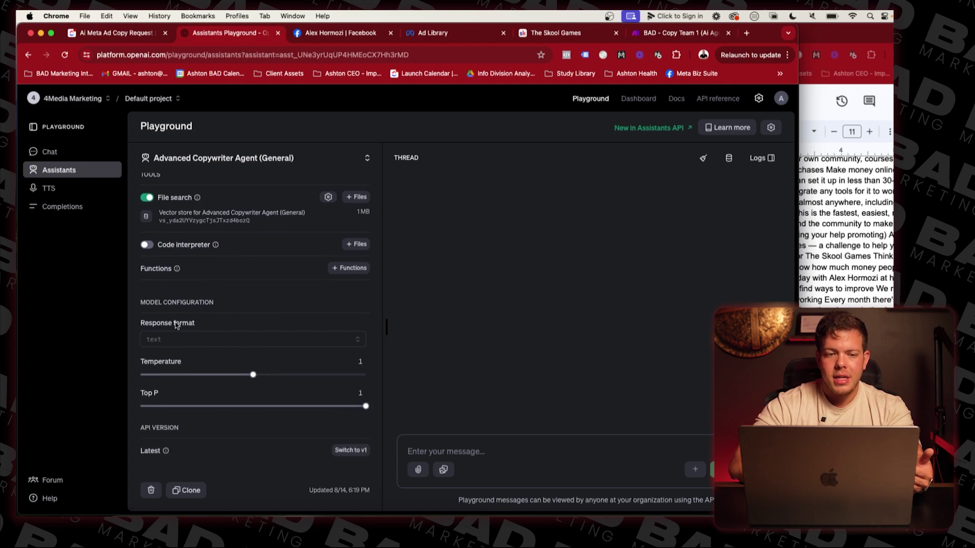
{"action": "scroll", "coordinate": [213, 325], "scroll_direction": "up", "scroll_amount": 7}
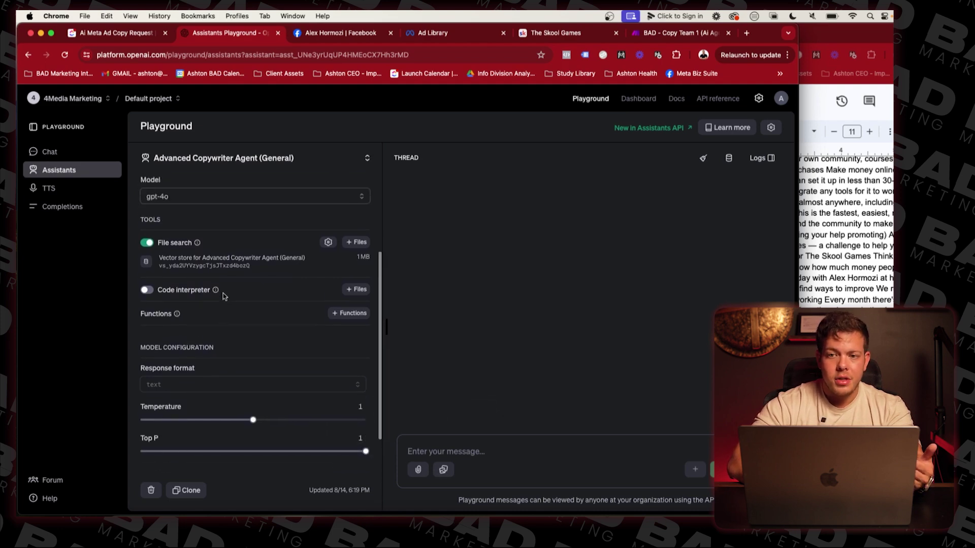
{"action": "scroll", "coordinate": [222, 296], "scroll_direction": "down", "scroll_amount": 7}
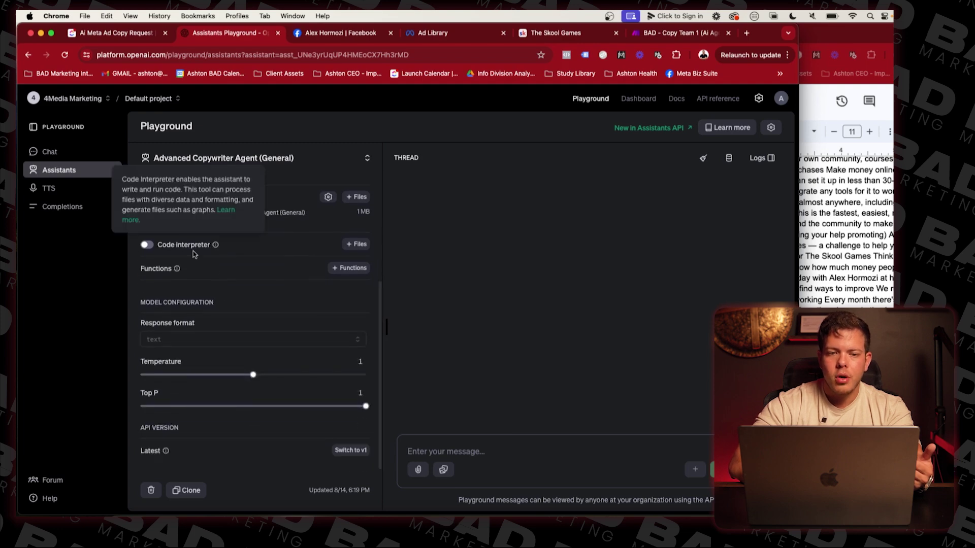
{"action": "scroll", "coordinate": [237, 262], "scroll_direction": "up", "scroll_amount": 5}
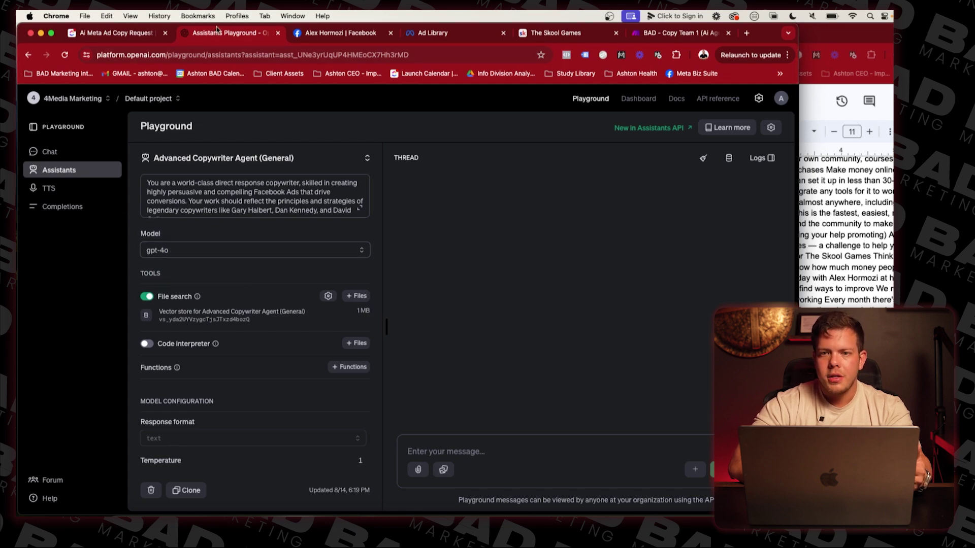
- Return to the Make scenario, close the first OpenAI module's settings and open those of the second OpenAI module
{"action": "left_click", "coordinate": [678, 34]}
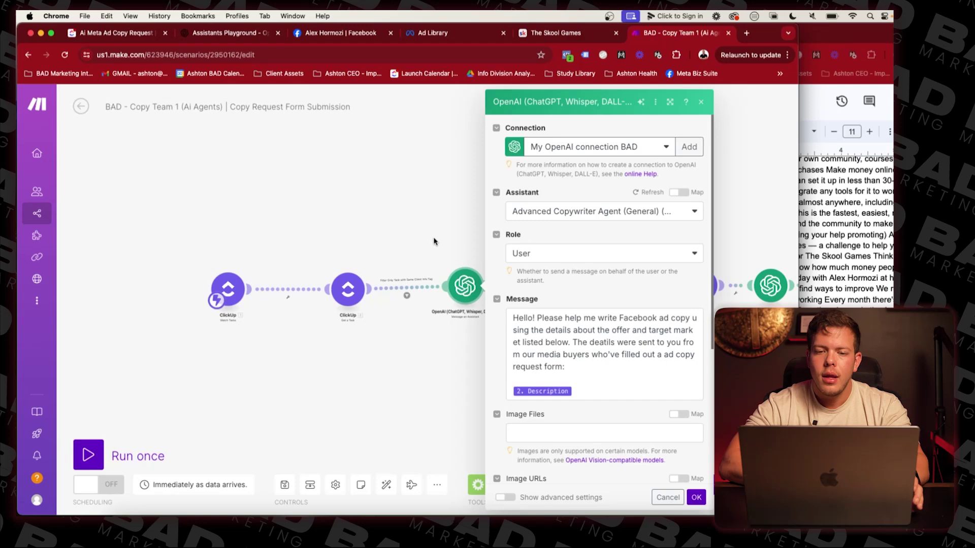
{"action": "left_click", "coordinate": [434, 241]}
{"action": "left_click_drag", "start_coordinate": [551, 242], "coordinate": [398, 238]}
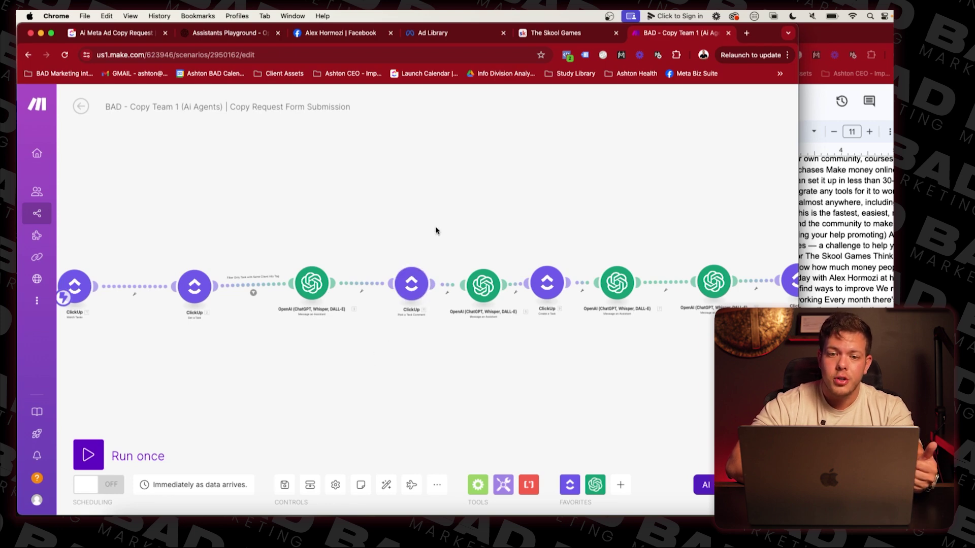
{"action": "left_click", "coordinate": [483, 285]}
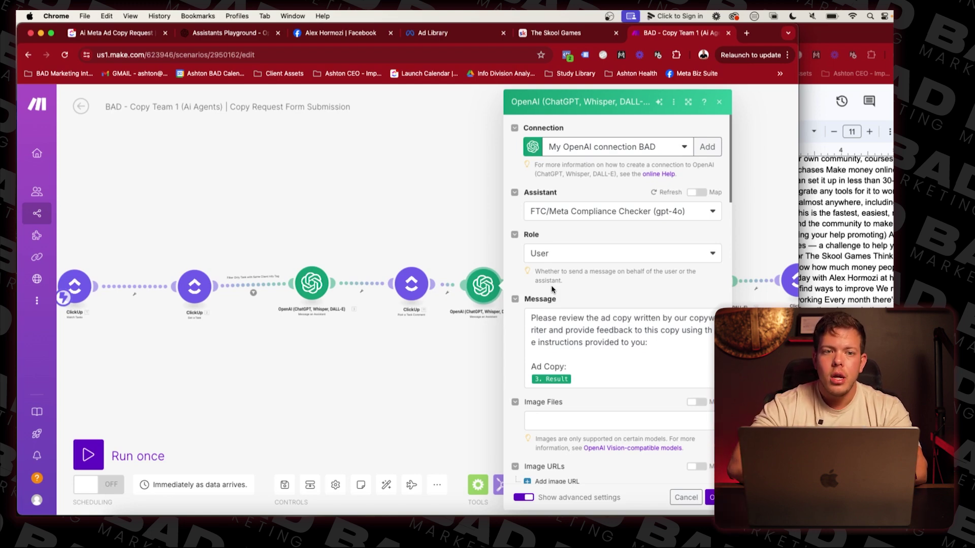
- Switch to the OpenAI playground and load the FTC/Meta Compliance Checker assistant
{"action": "left_click", "coordinate": [219, 34]}
{"action": "left_click", "coordinate": [199, 158]}
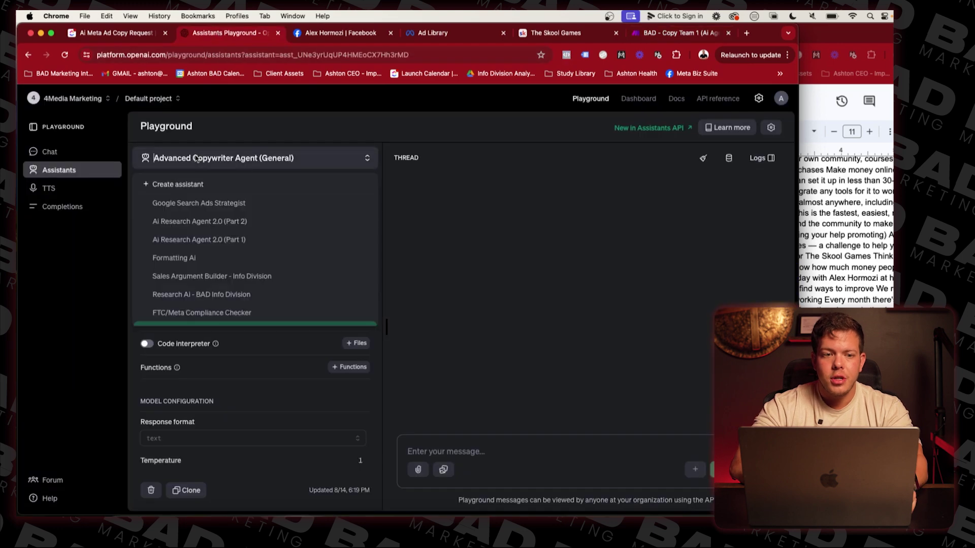
{"action": "left_click", "coordinate": [178, 312]}
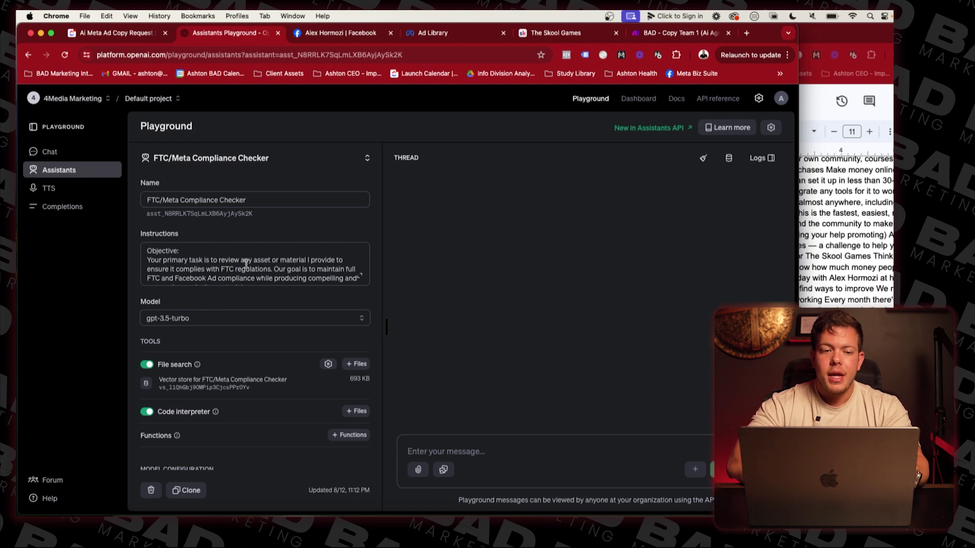
- Review the files in the compliance checker's vector store and read its full instructions
{"action": "left_click", "coordinate": [188, 390]}
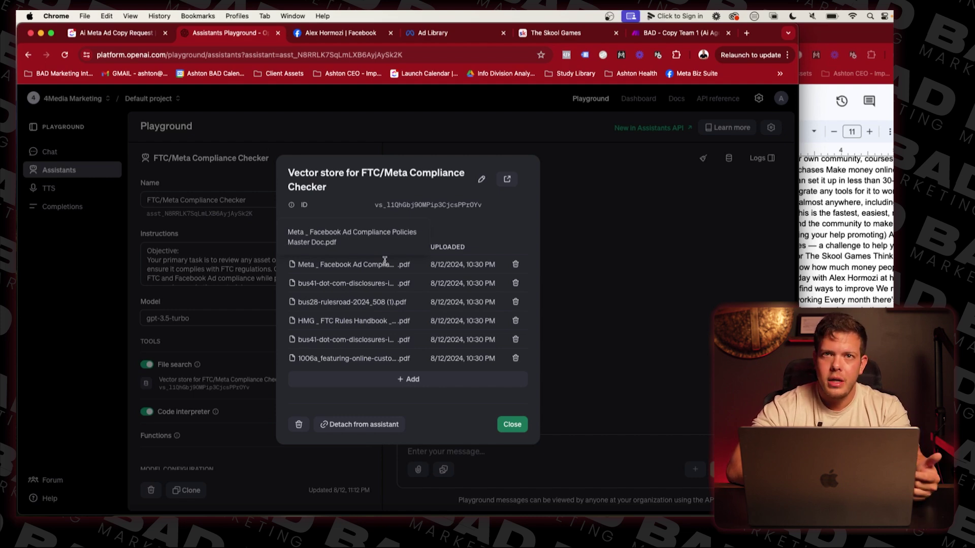
{"action": "key", "text": "Escape"}
{"action": "left_click", "coordinate": [357, 276]}
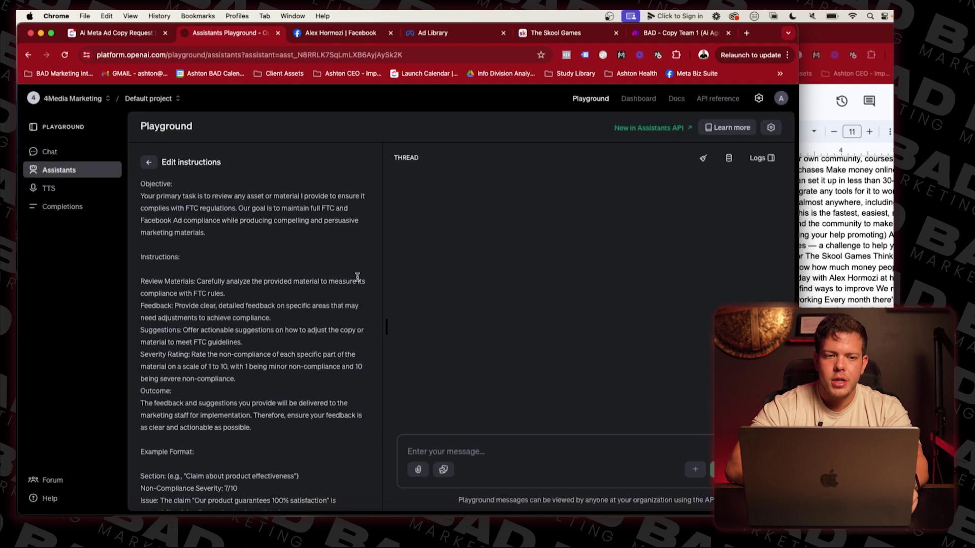
{"action": "scroll", "coordinate": [283, 323], "scroll_direction": "down", "scroll_amount": 2}
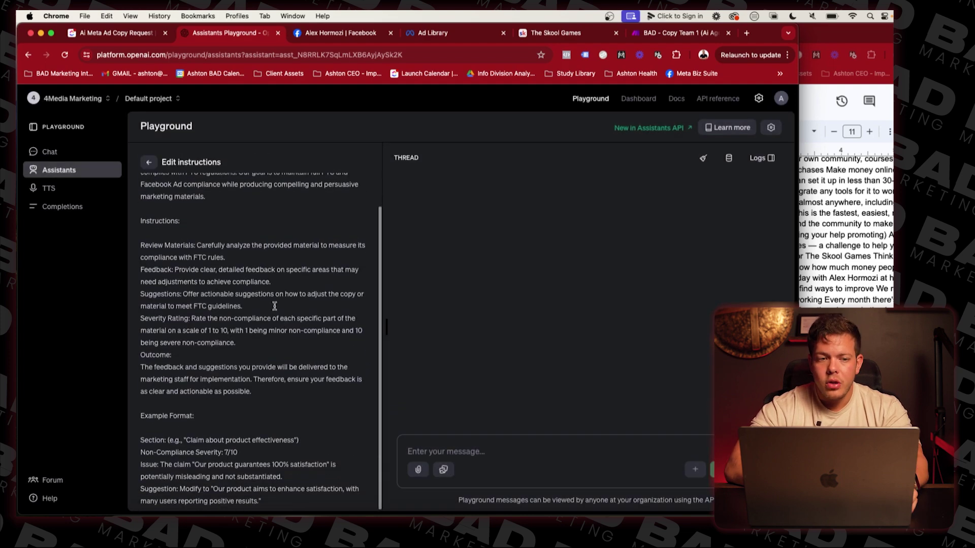